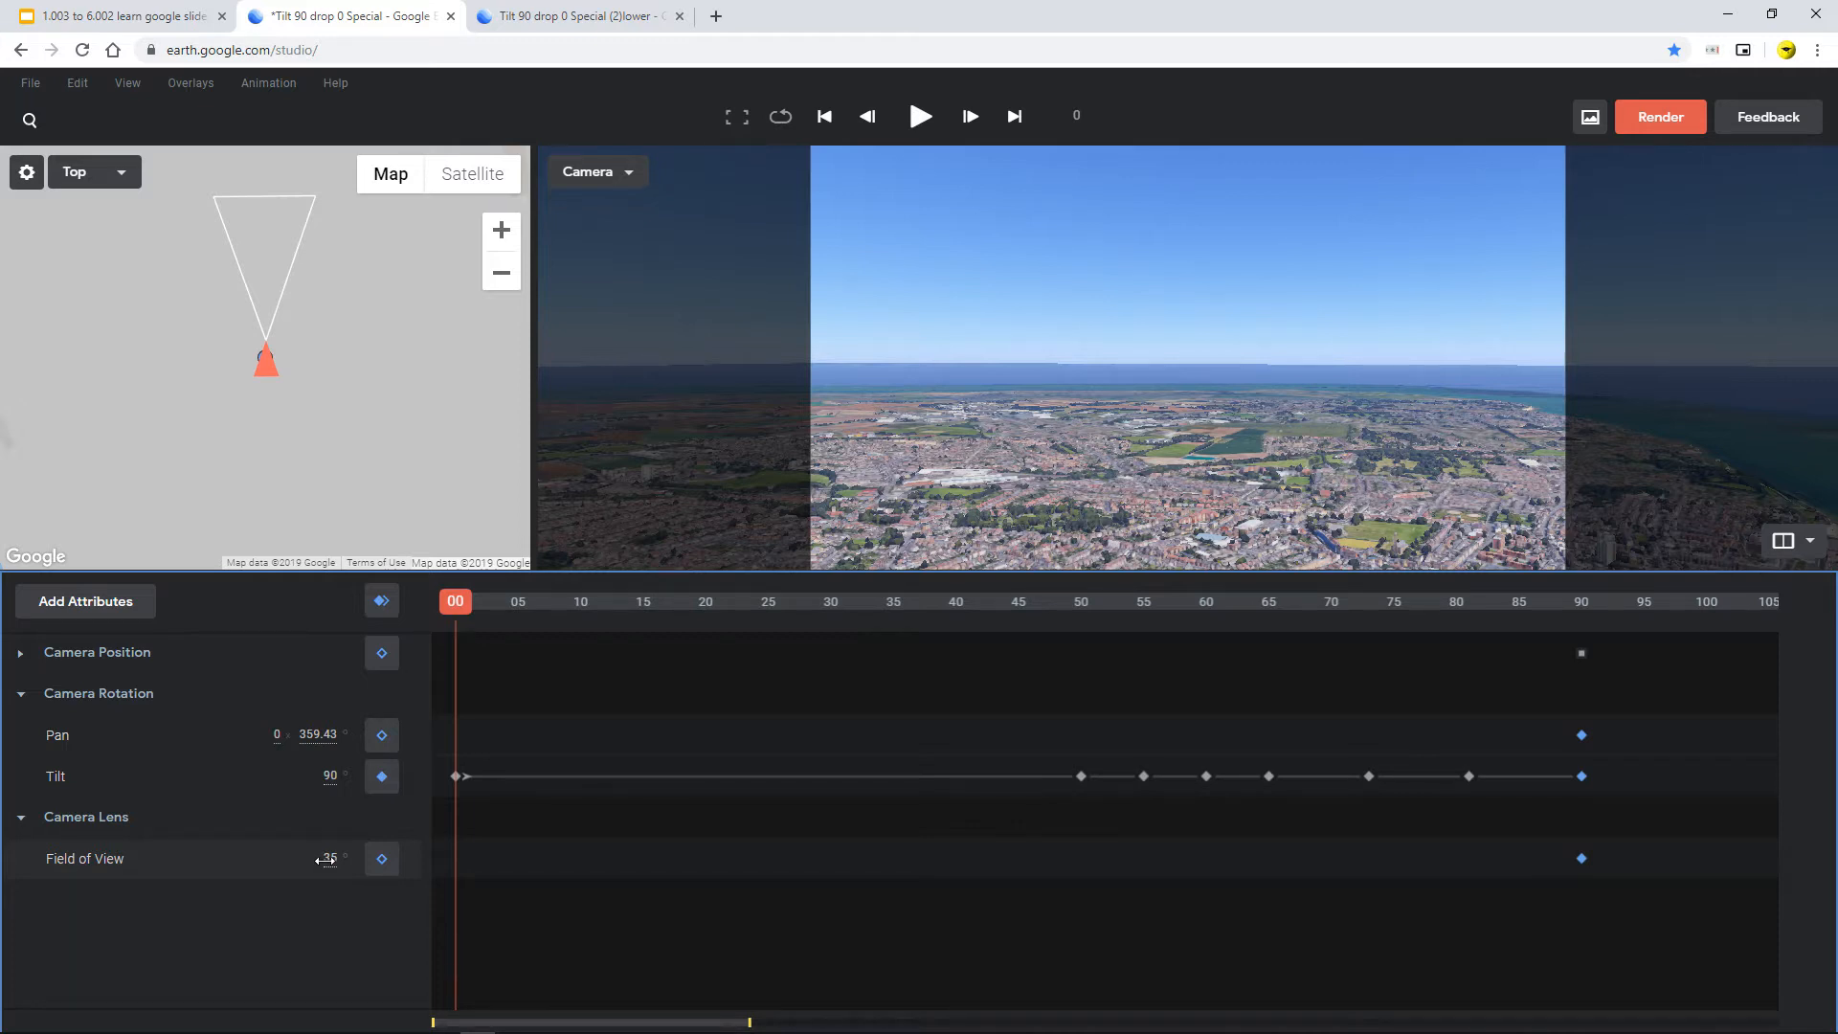
Show the Tilt keyframes as a curve in a taller timeline and preview frame 13
click(276, 785)
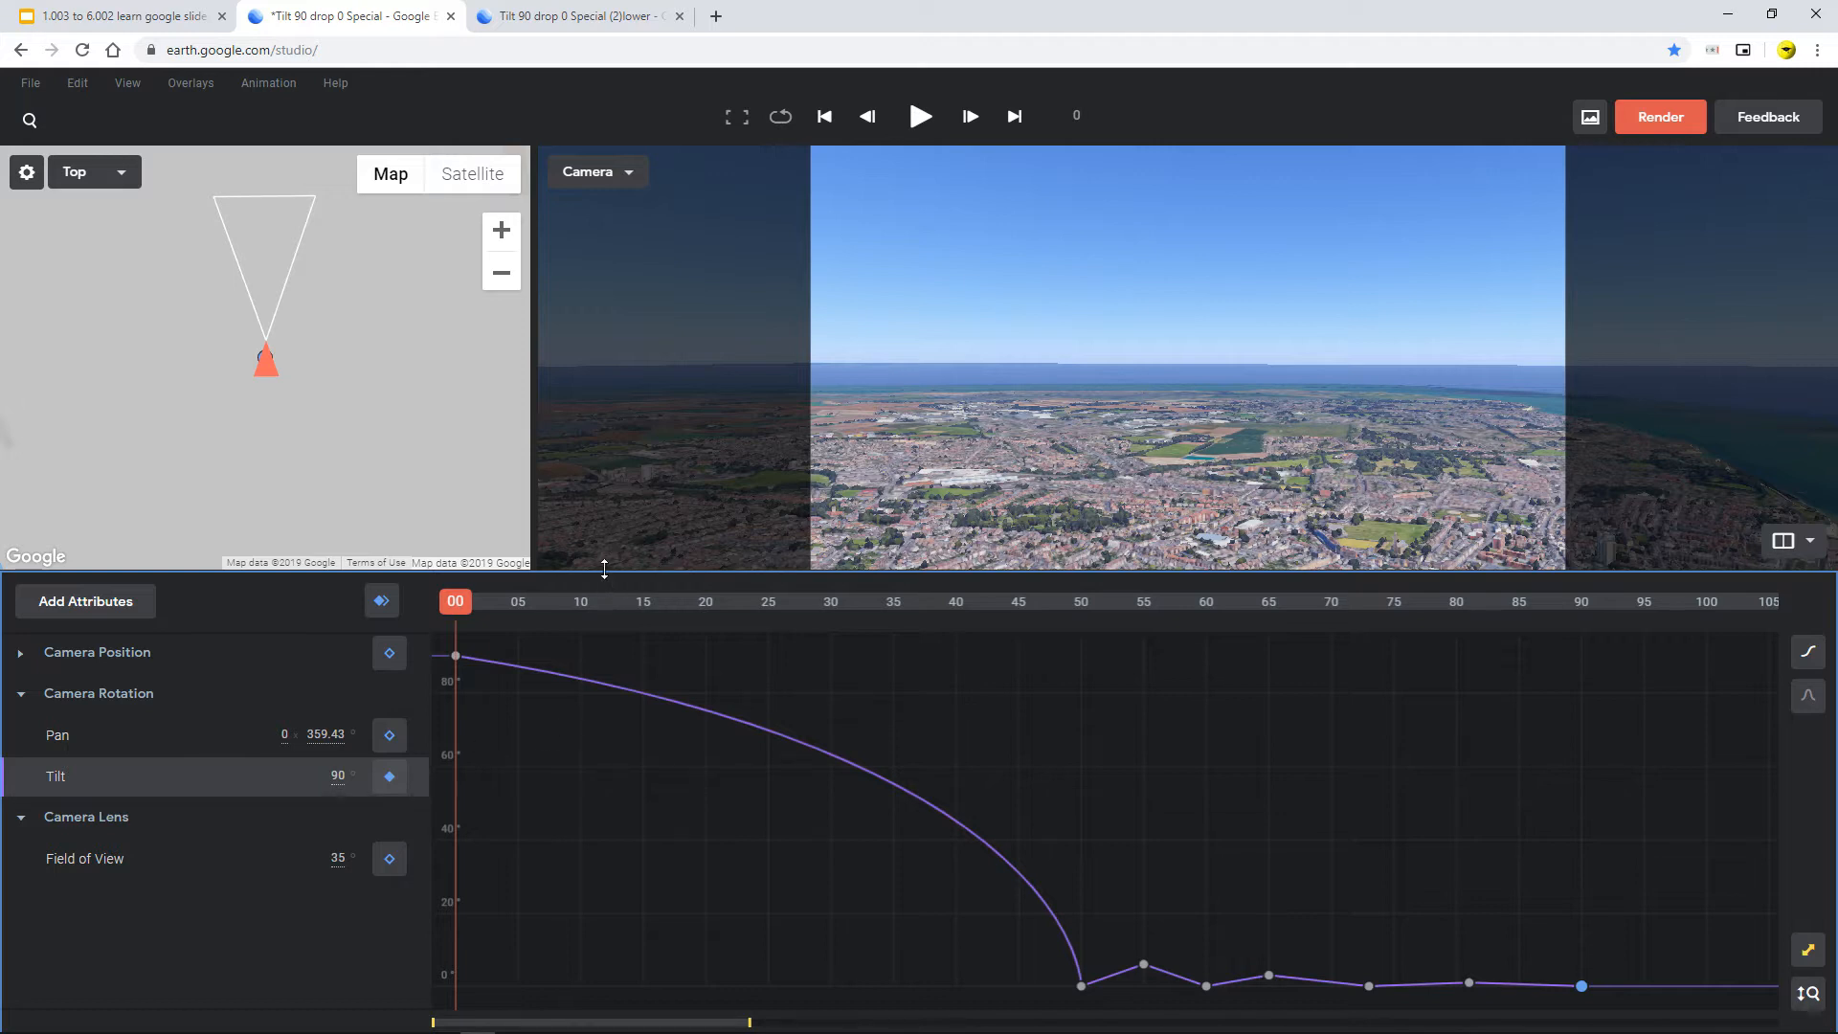
drag(605, 554, 628, 370)
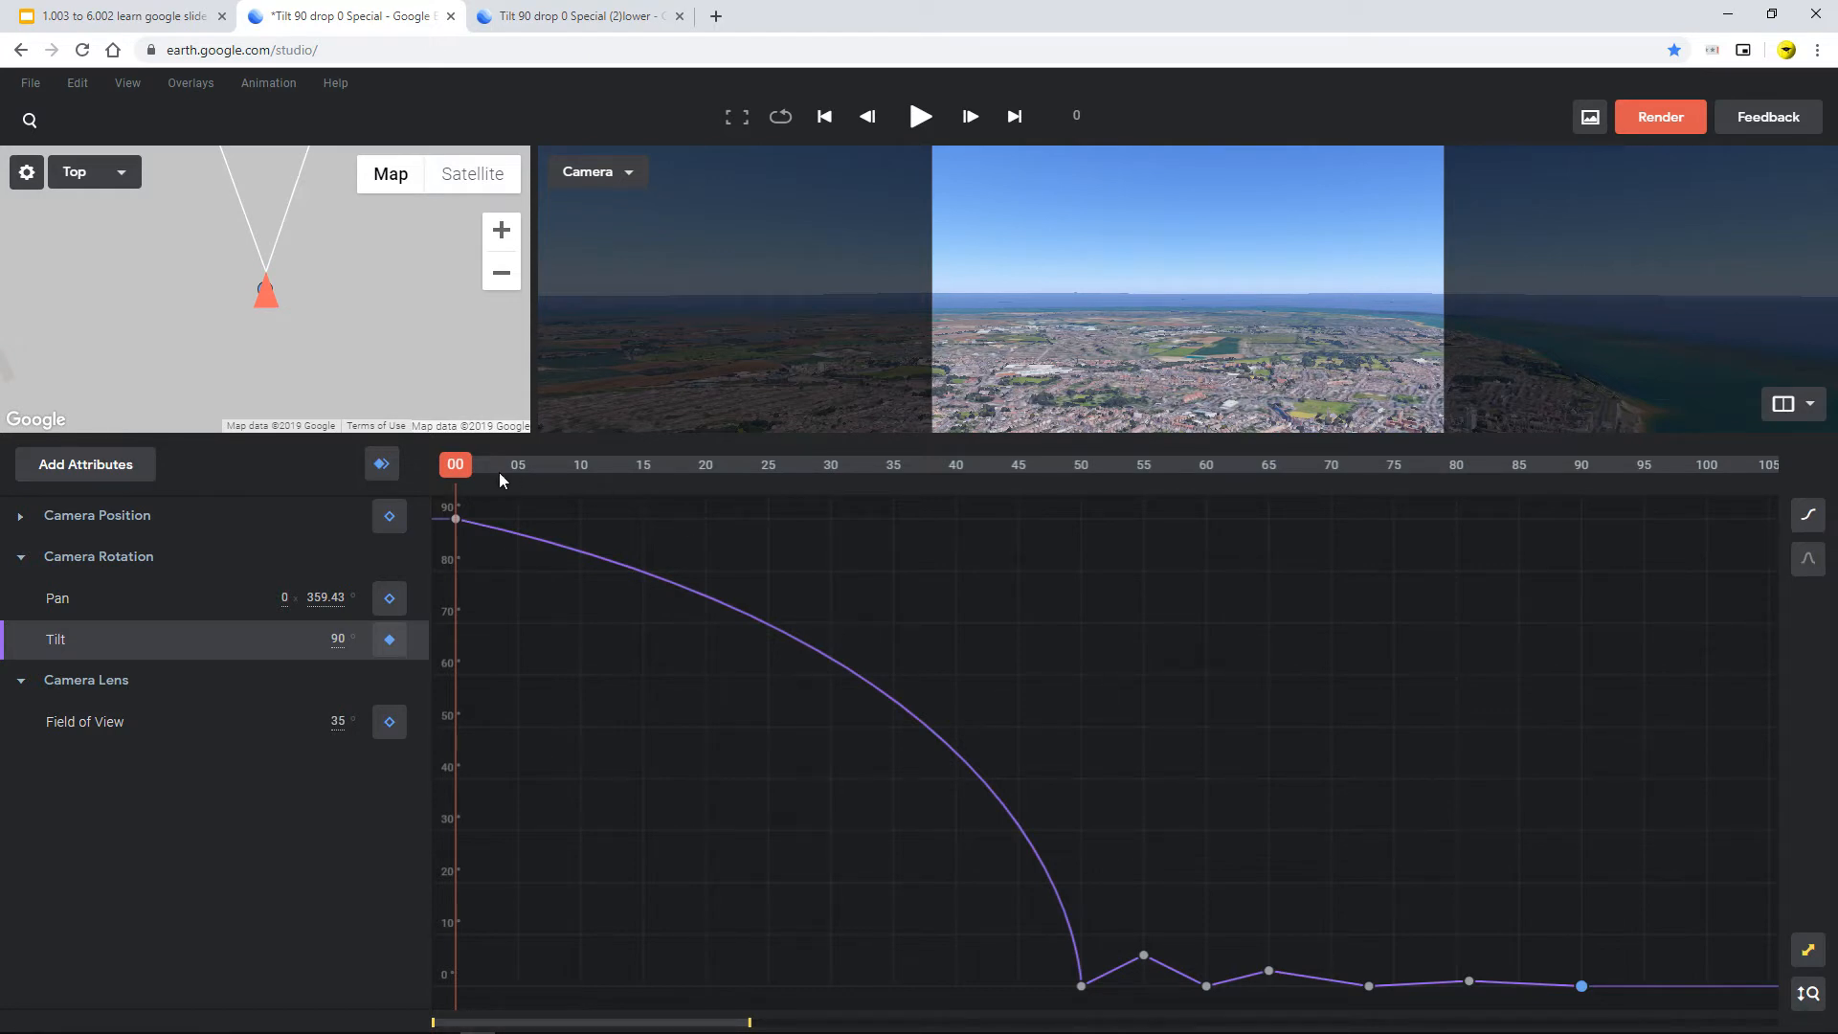
drag(450, 466, 1085, 657)
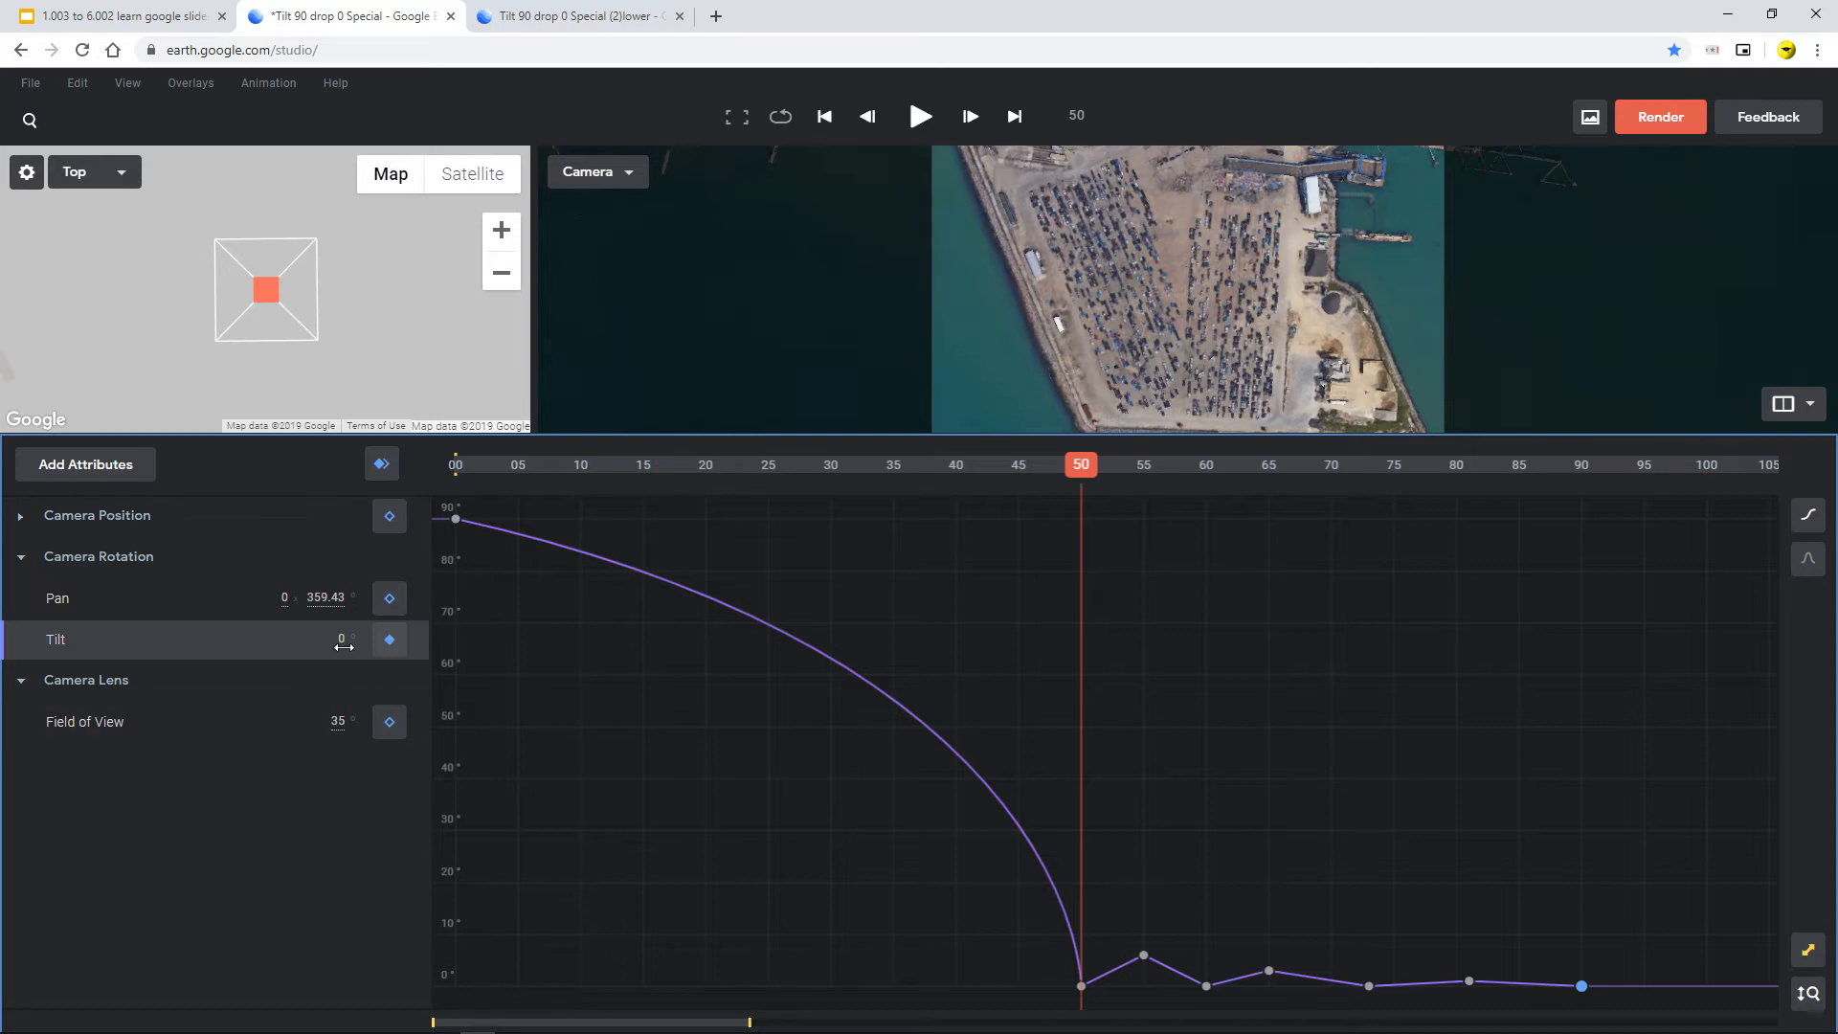
Step through the bounce keyframes at frames 65 and 73, then return to frame 0
key(Right)
key(Right)
key(Right)
key(Right)
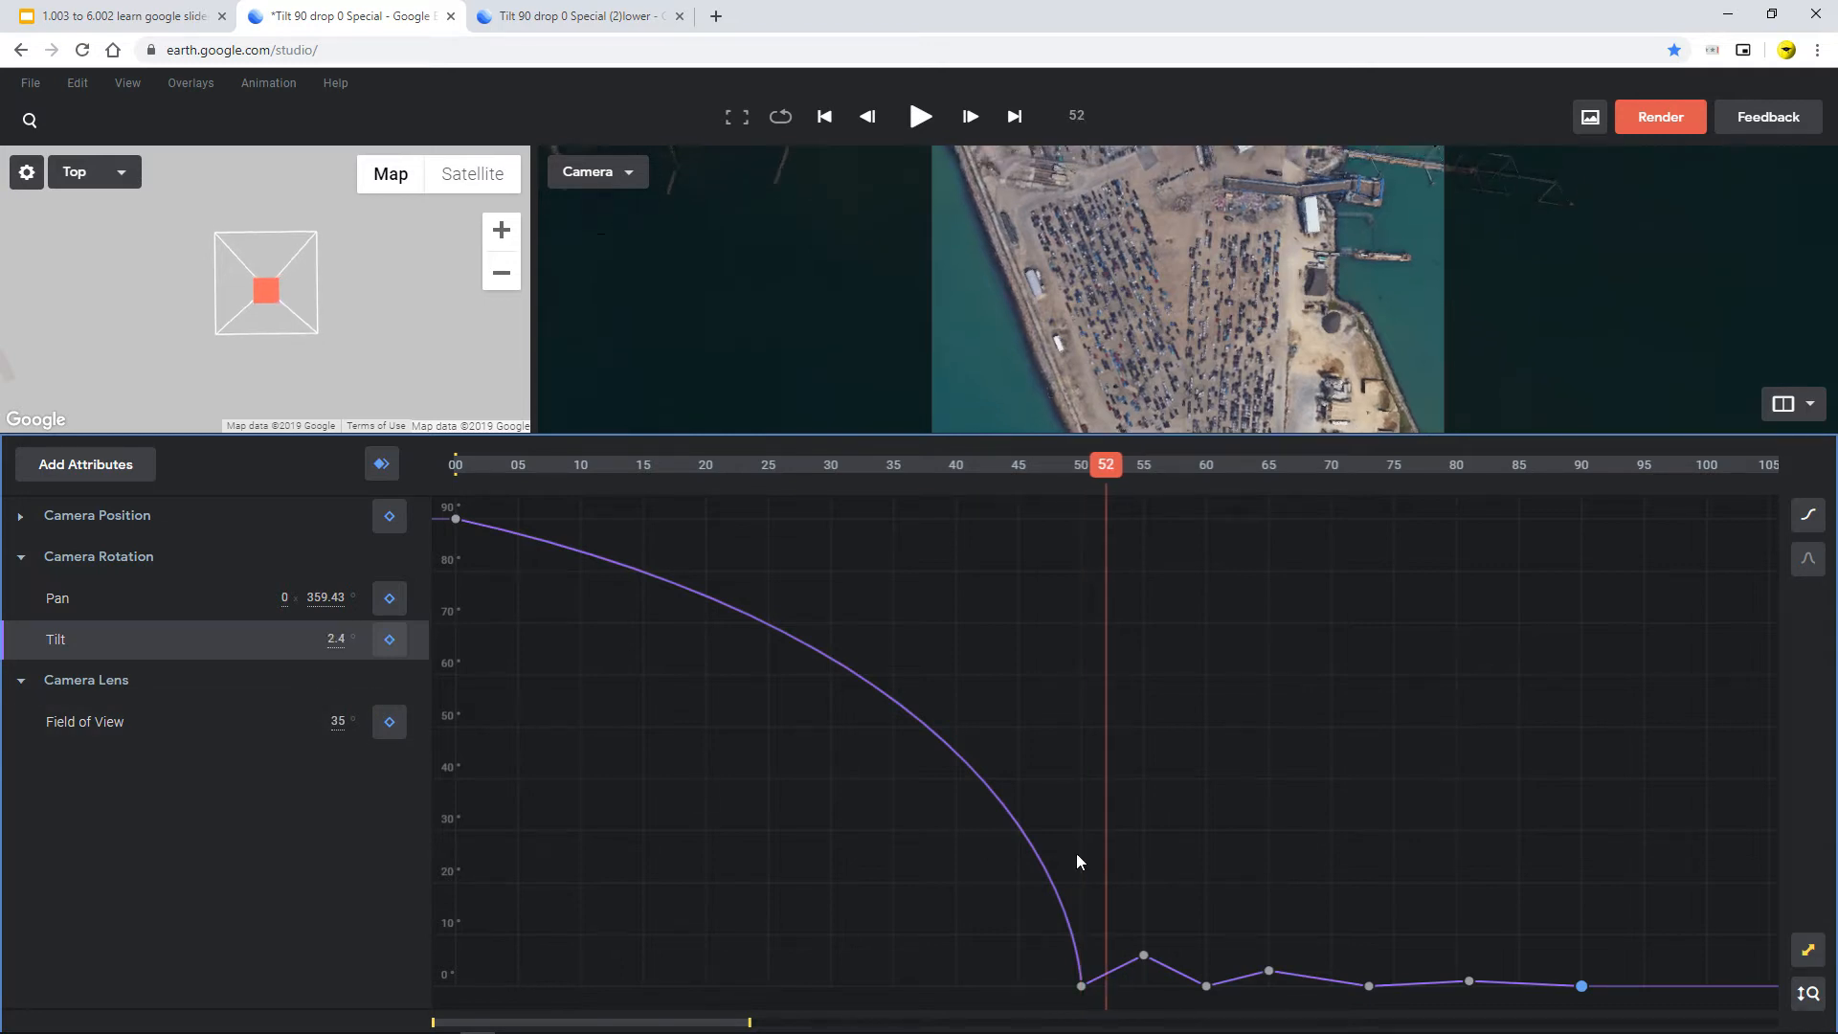
key(Right)
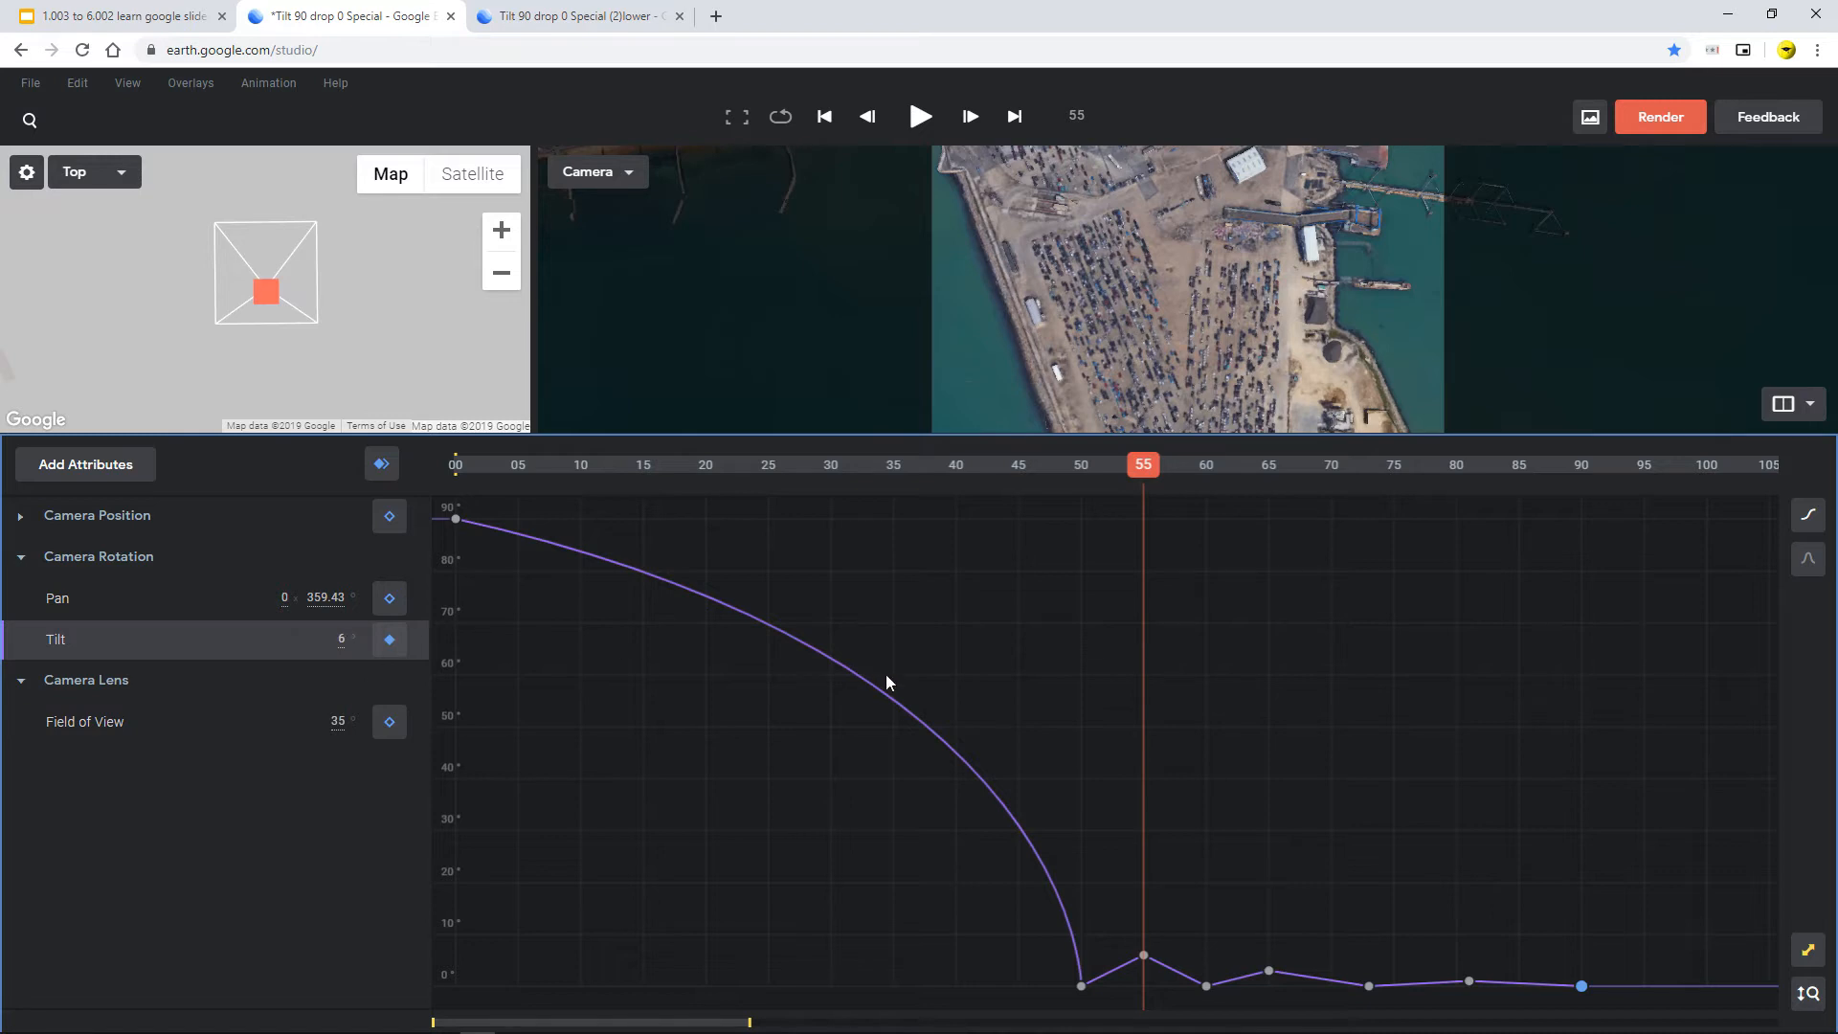
key(Right)
key(Right)
key(Right)
key(Right)
key(Right)
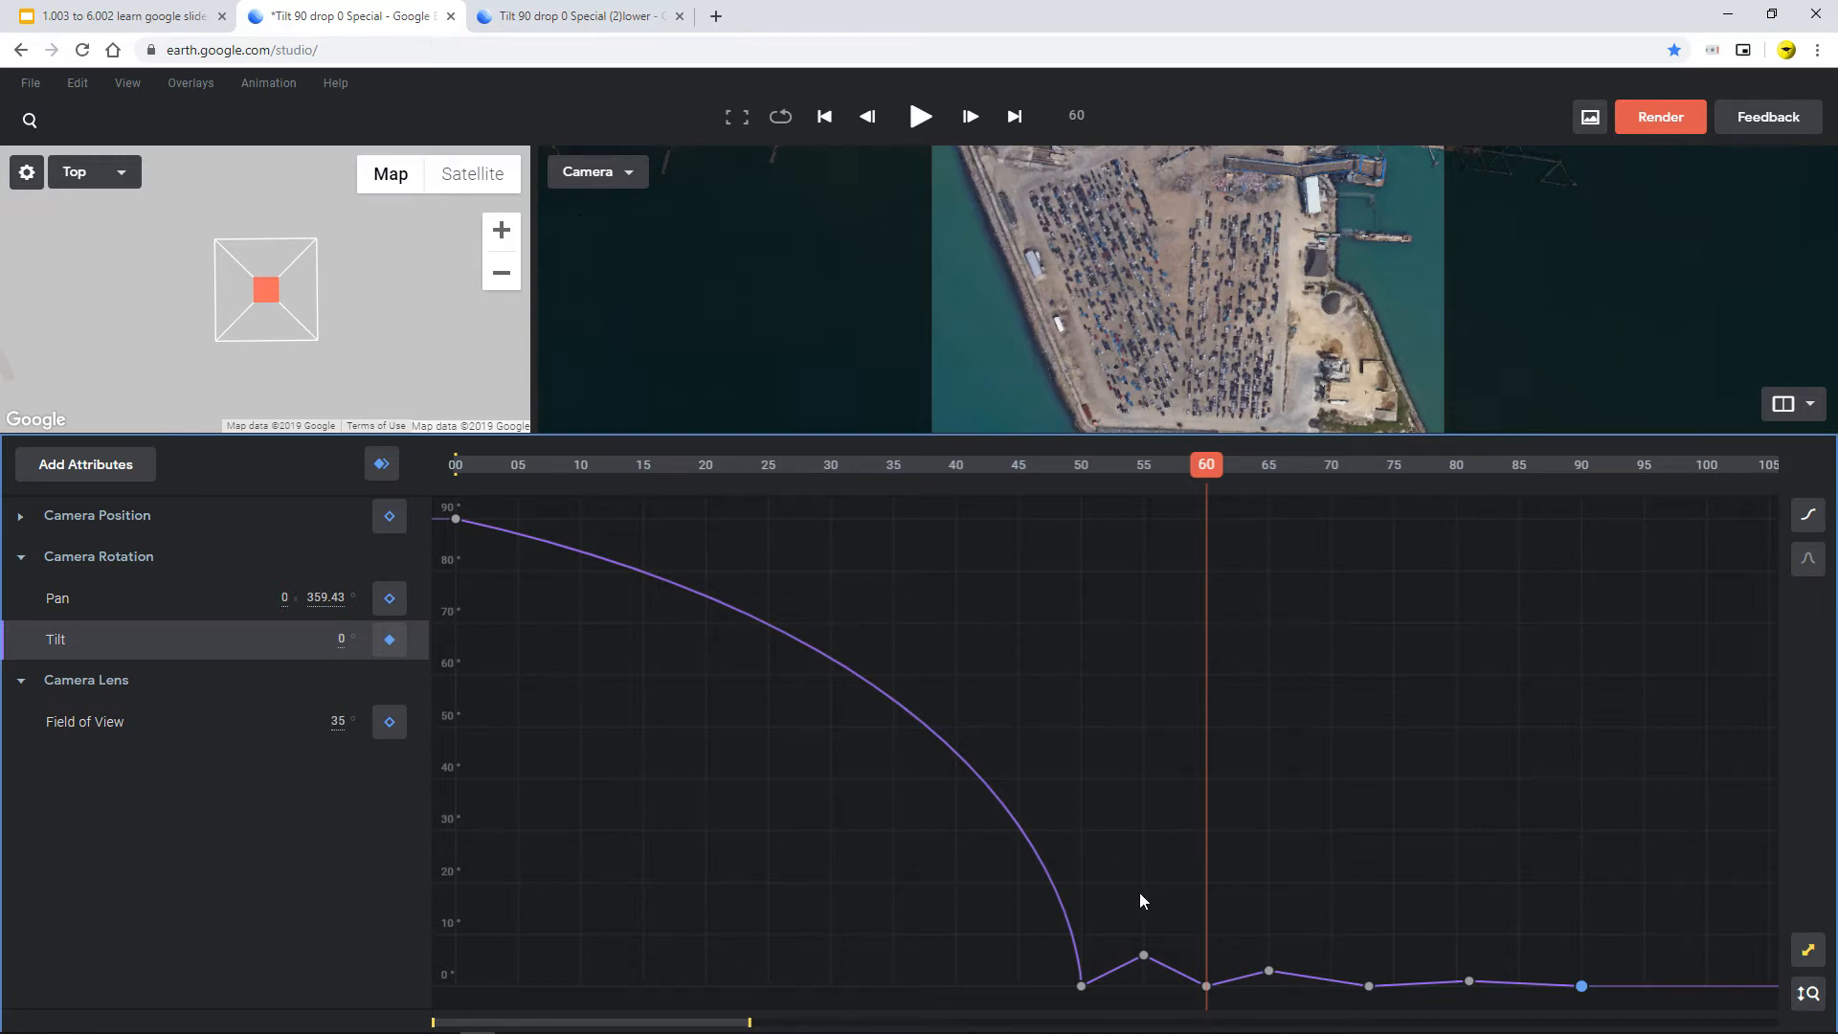
key(Right)
key(Right)
key(Right)
key(Right)
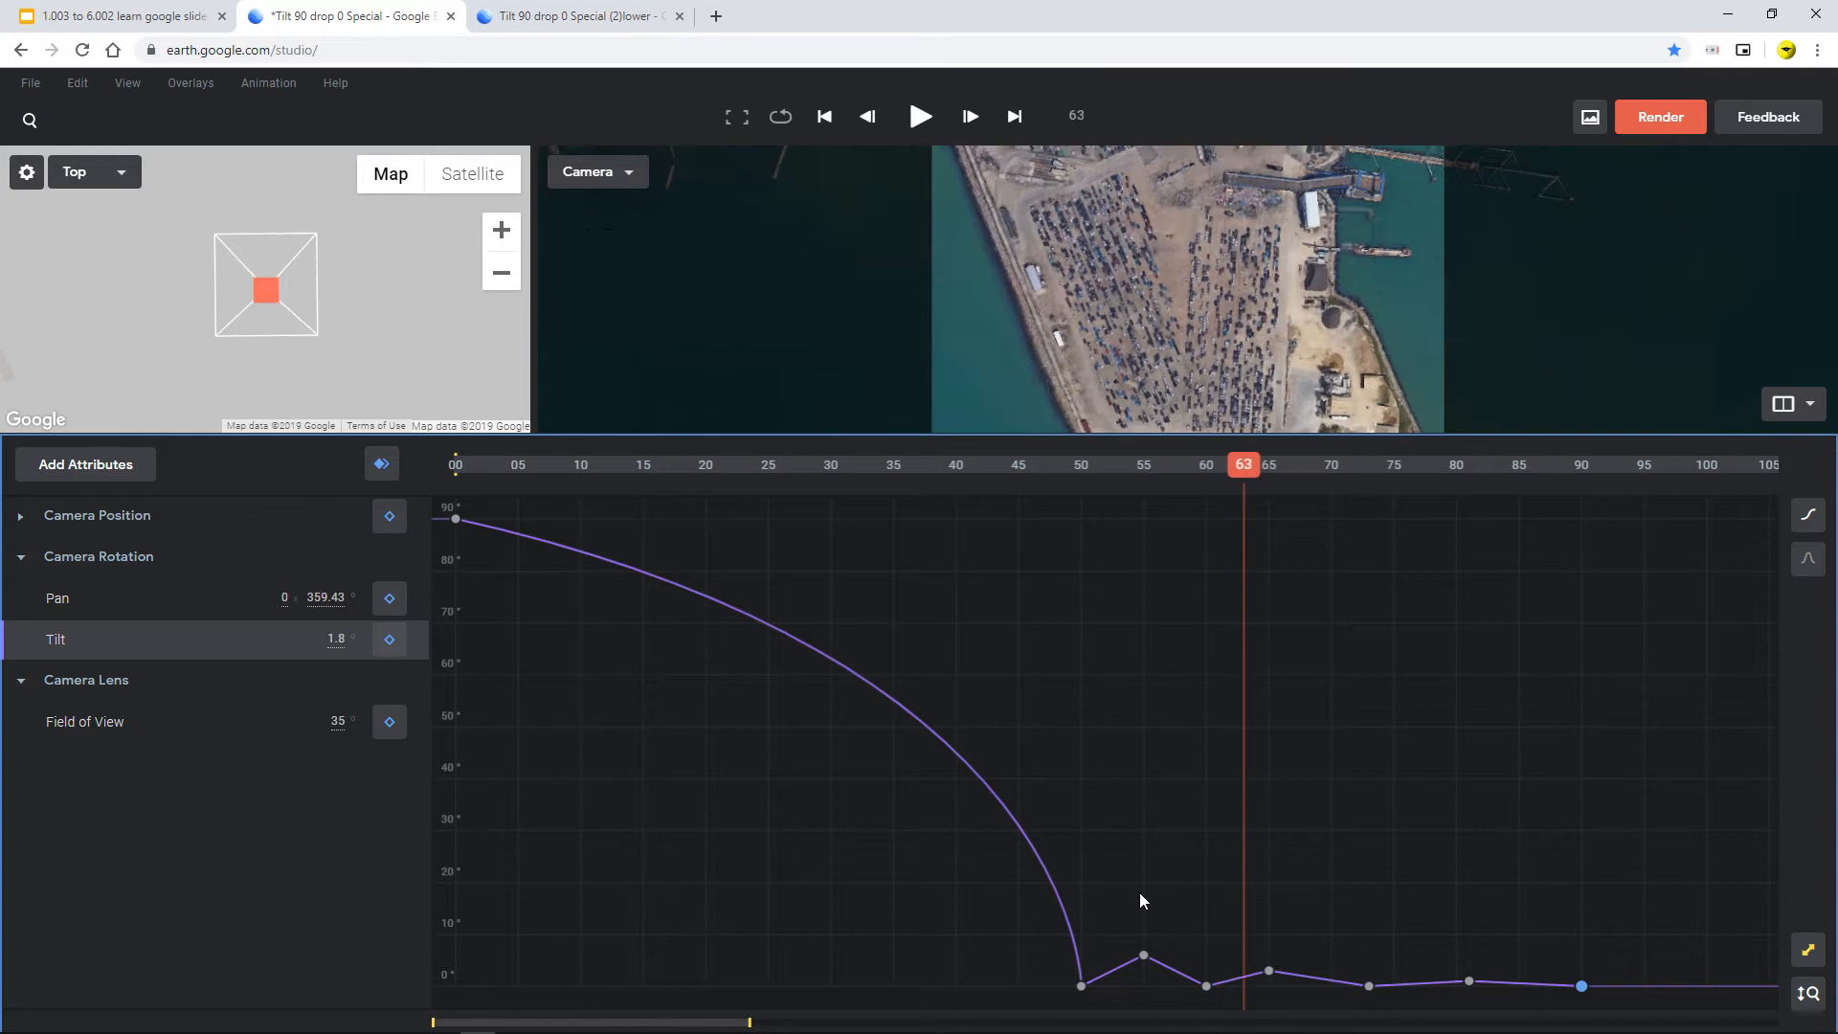
key(Right)
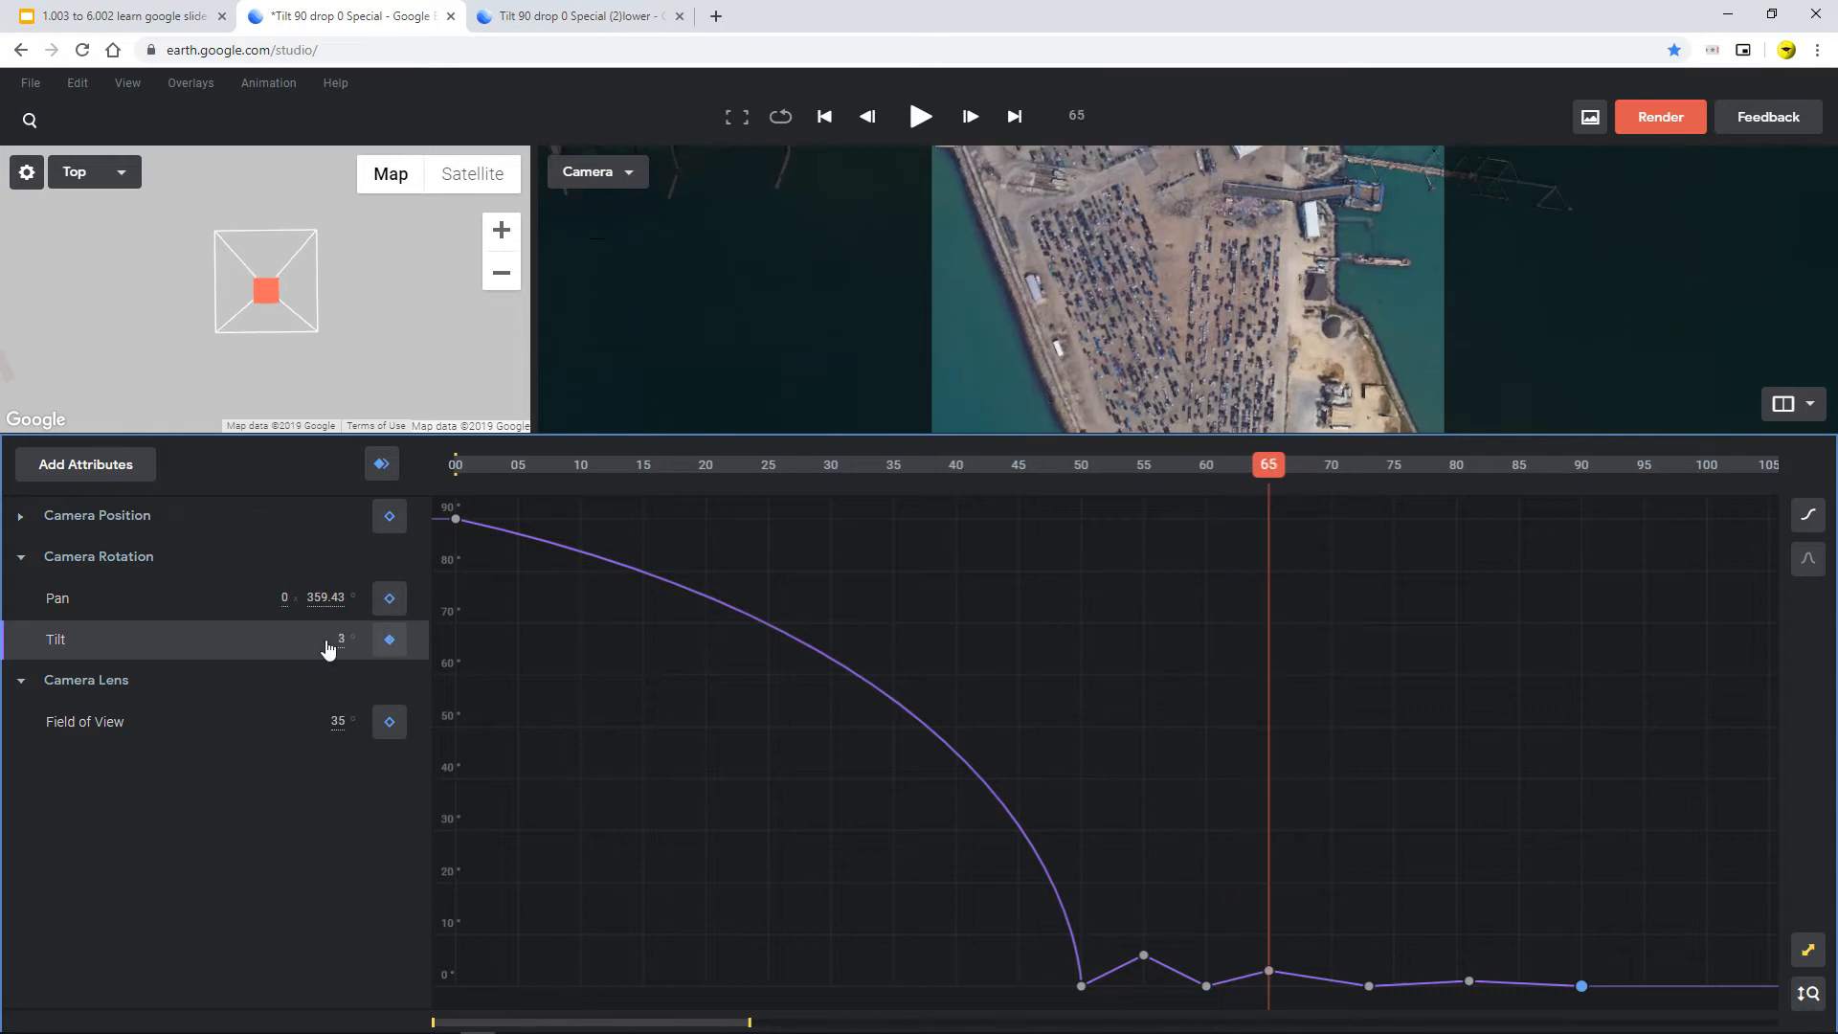
key(Right)
key(Right)
key(Right)
key(Right)
key(Right)
key(Right)
key(Right)
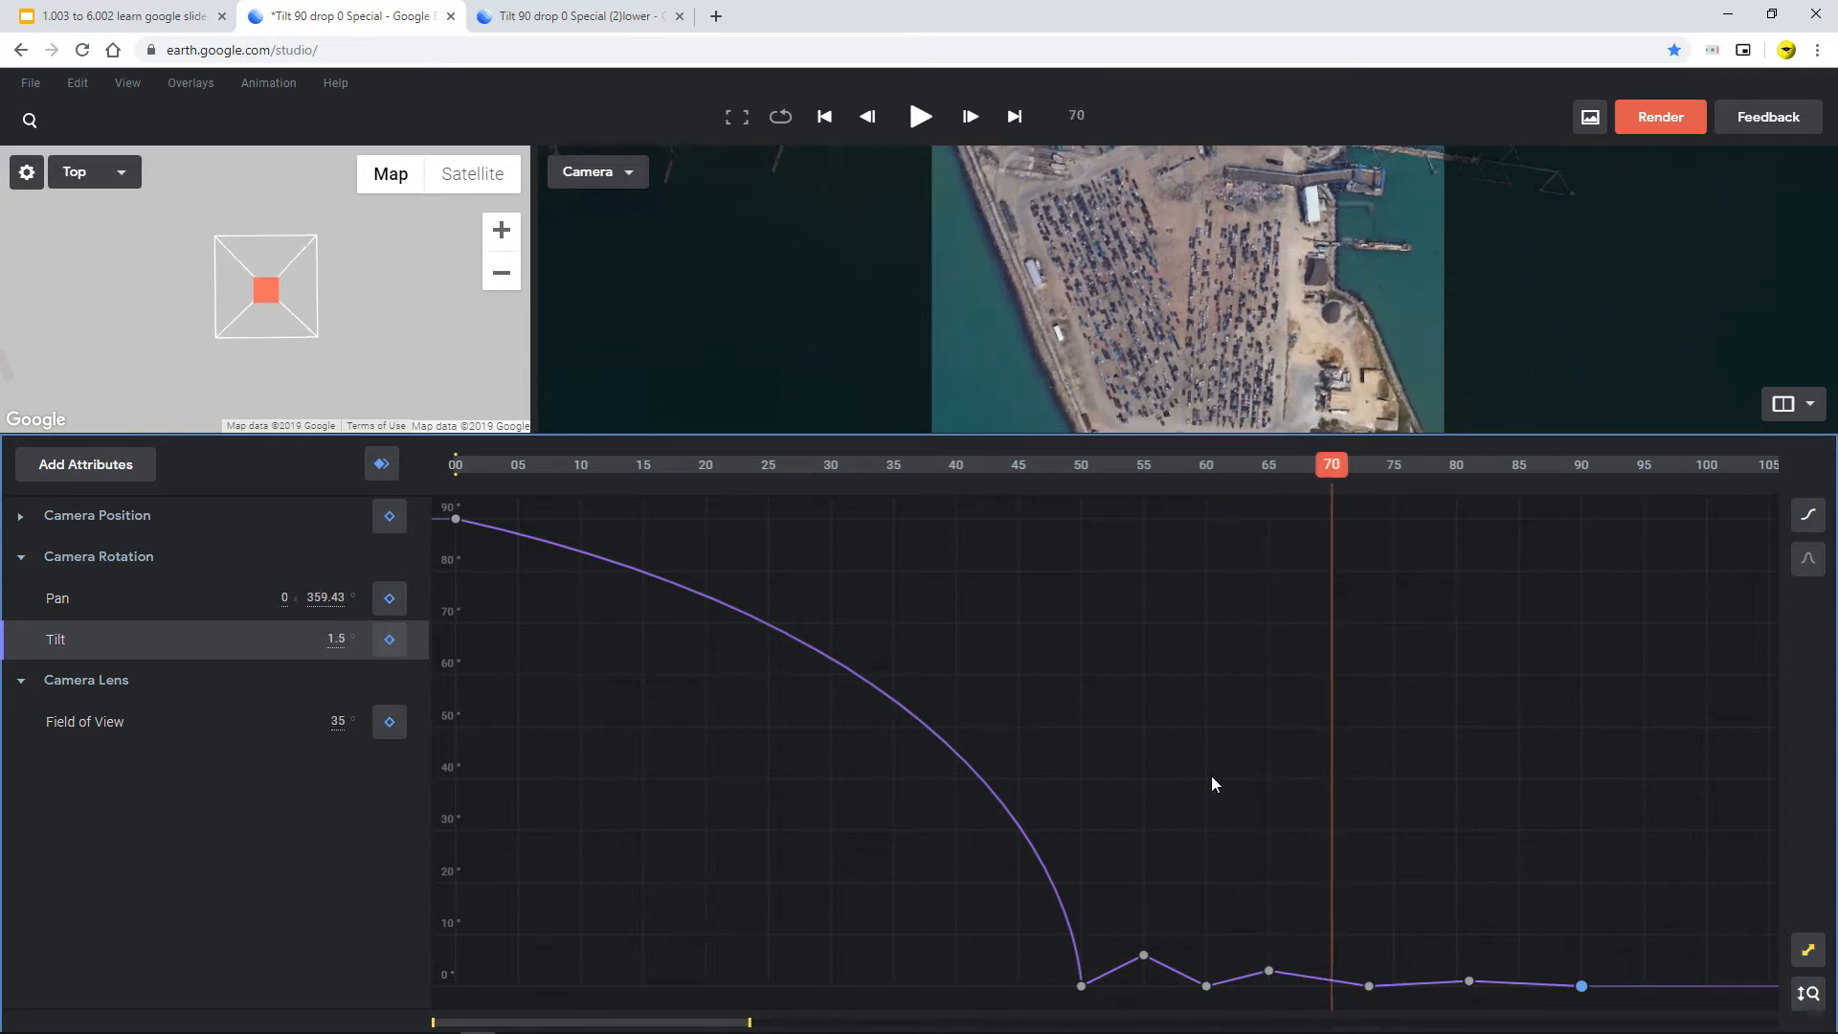
key(Right)
key(Right)
key(Right)
key(Right)
key(Right)
key(Right)
key(Right)
key(Right)
key(Right)
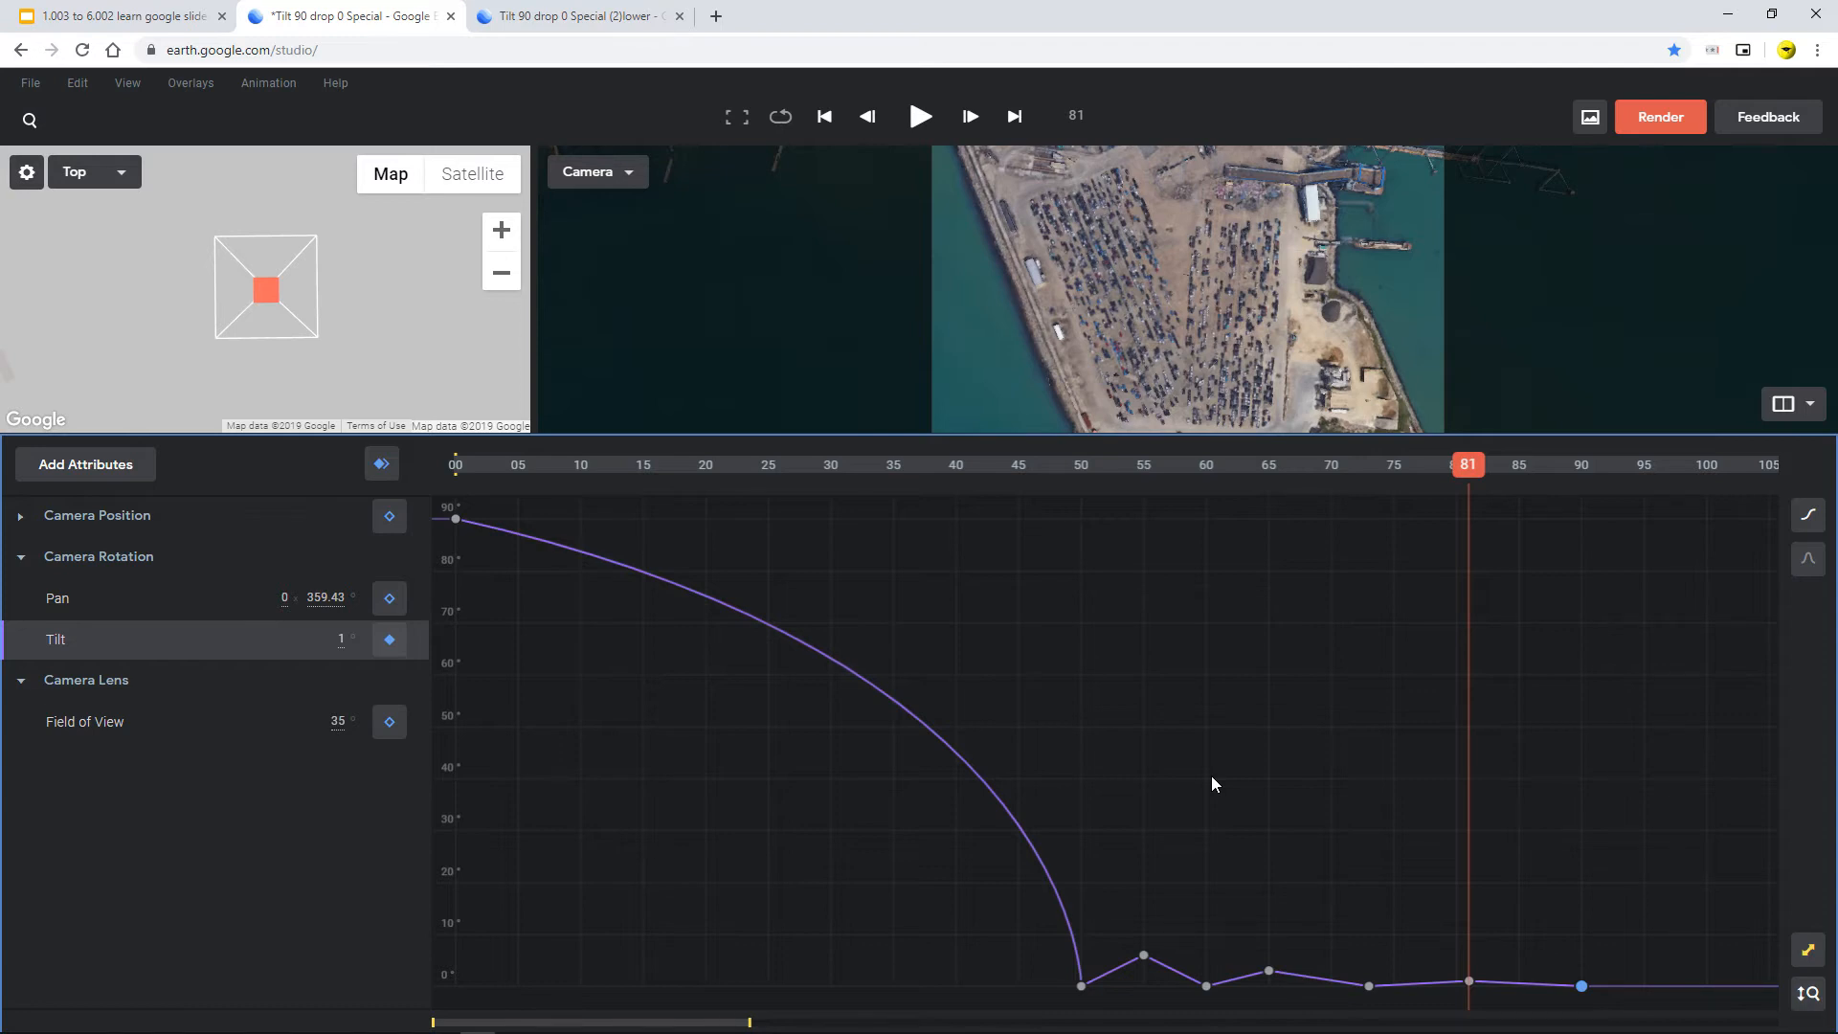
drag(1478, 469, 296, 456)
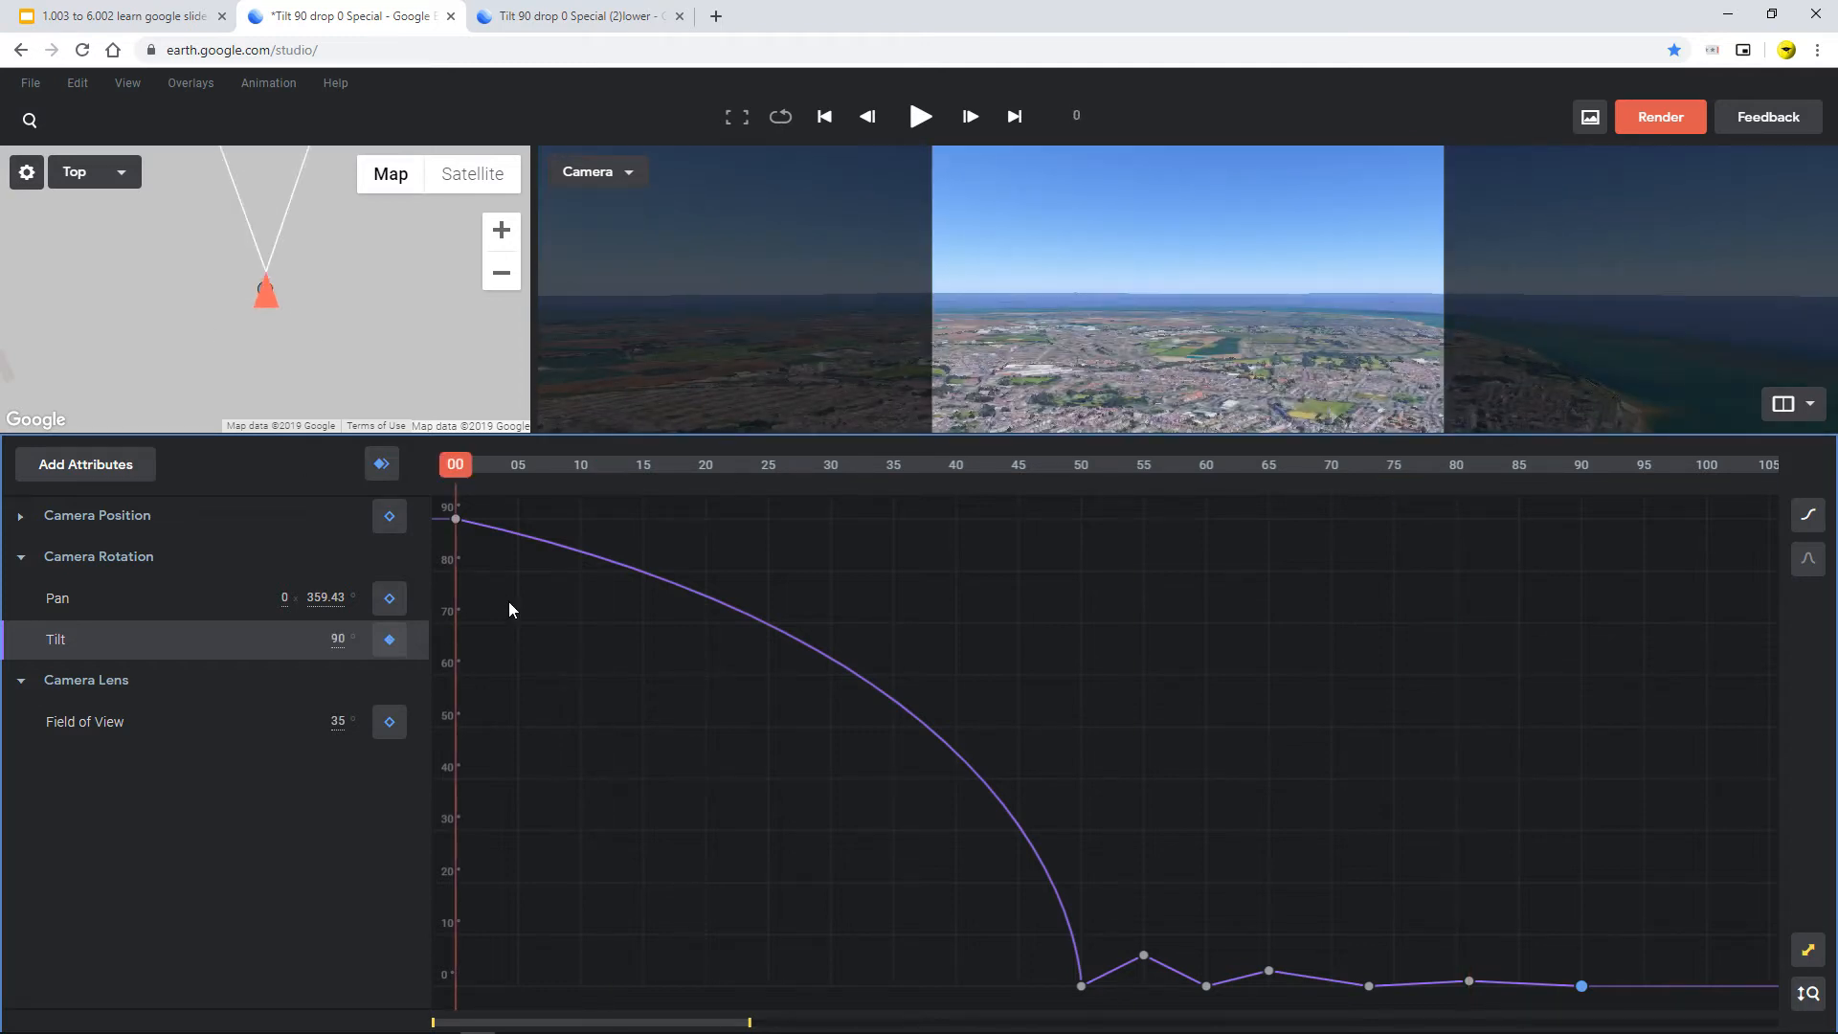
key(space)
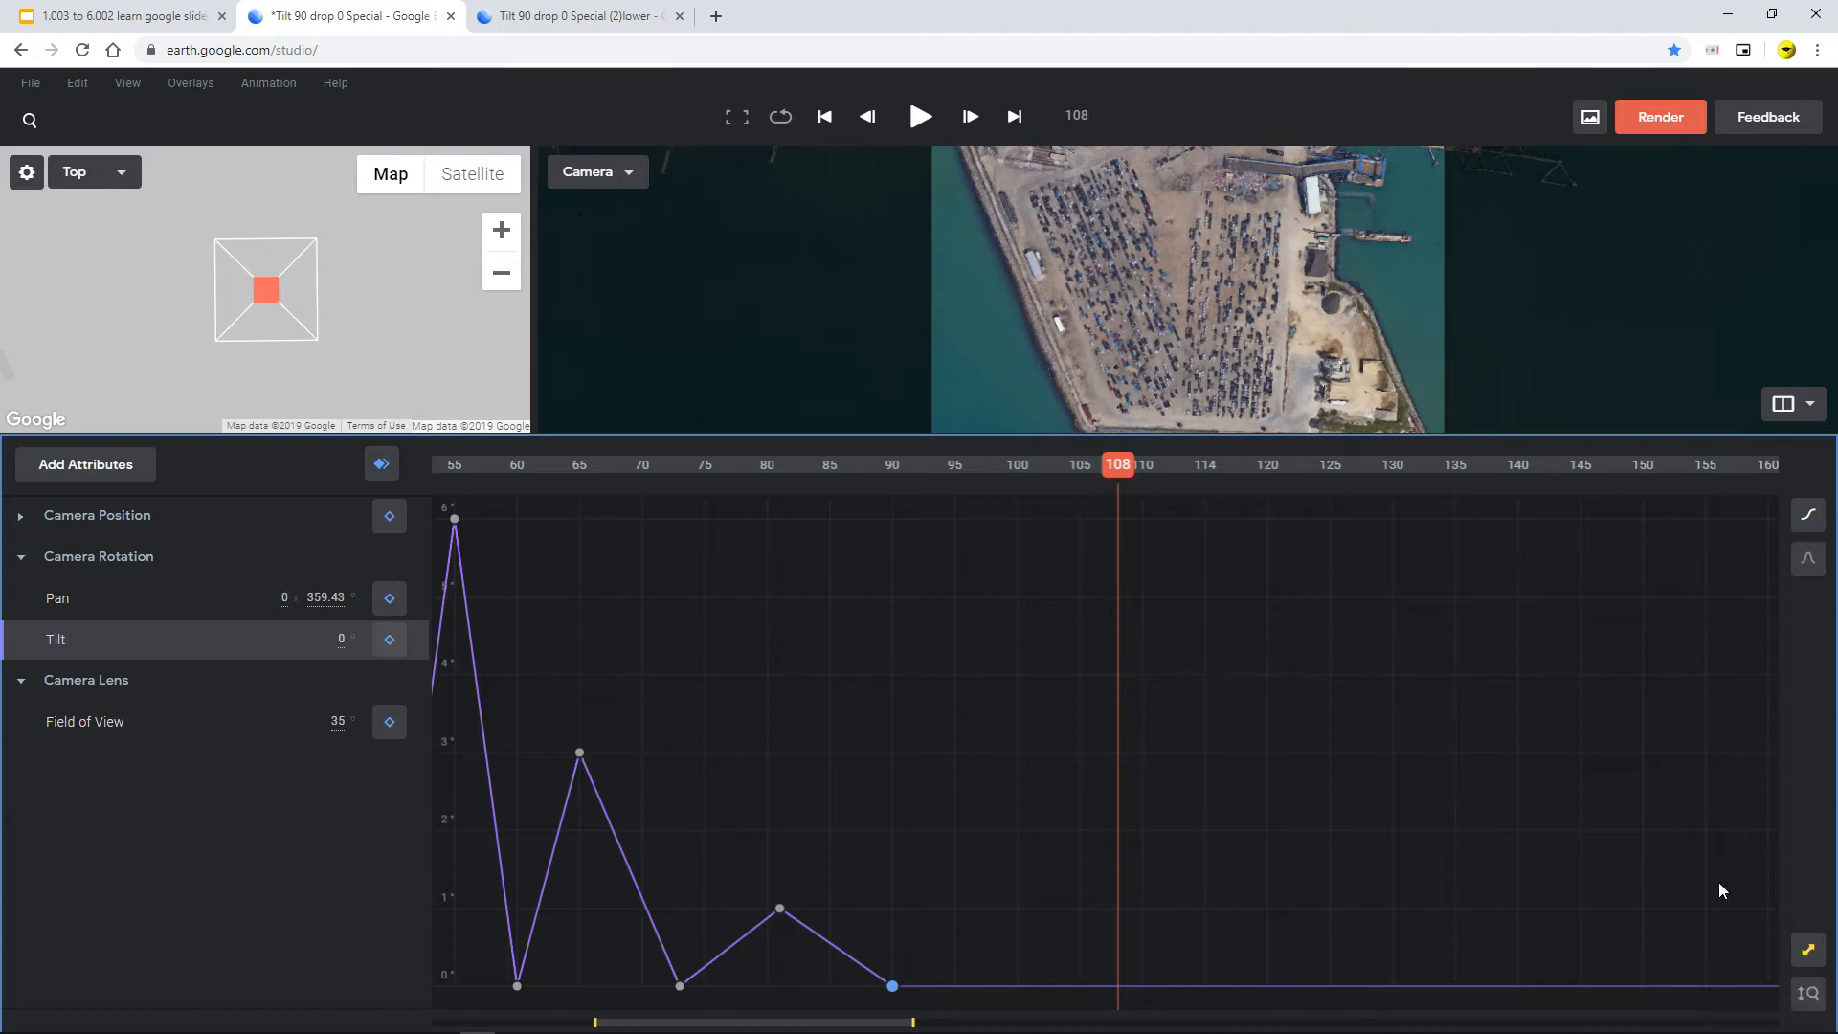
click(527, 15)
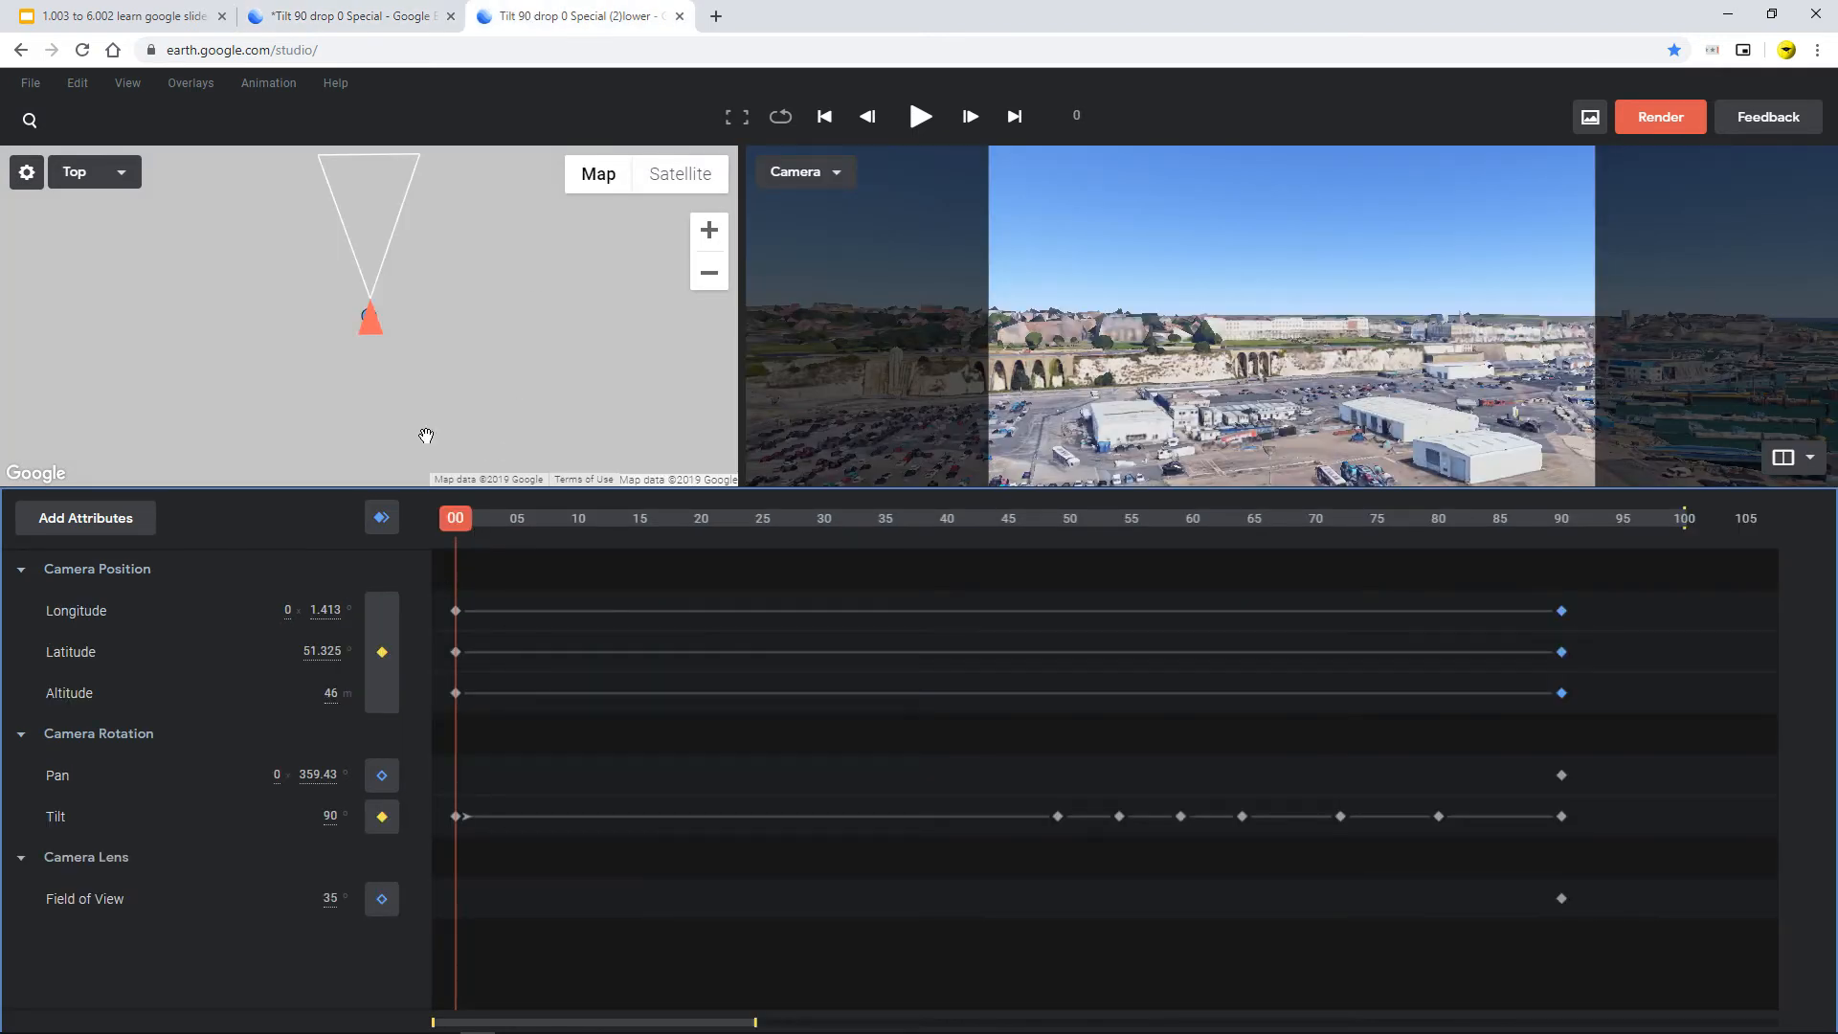
click(345, 15)
drag(1110, 469, 450, 463)
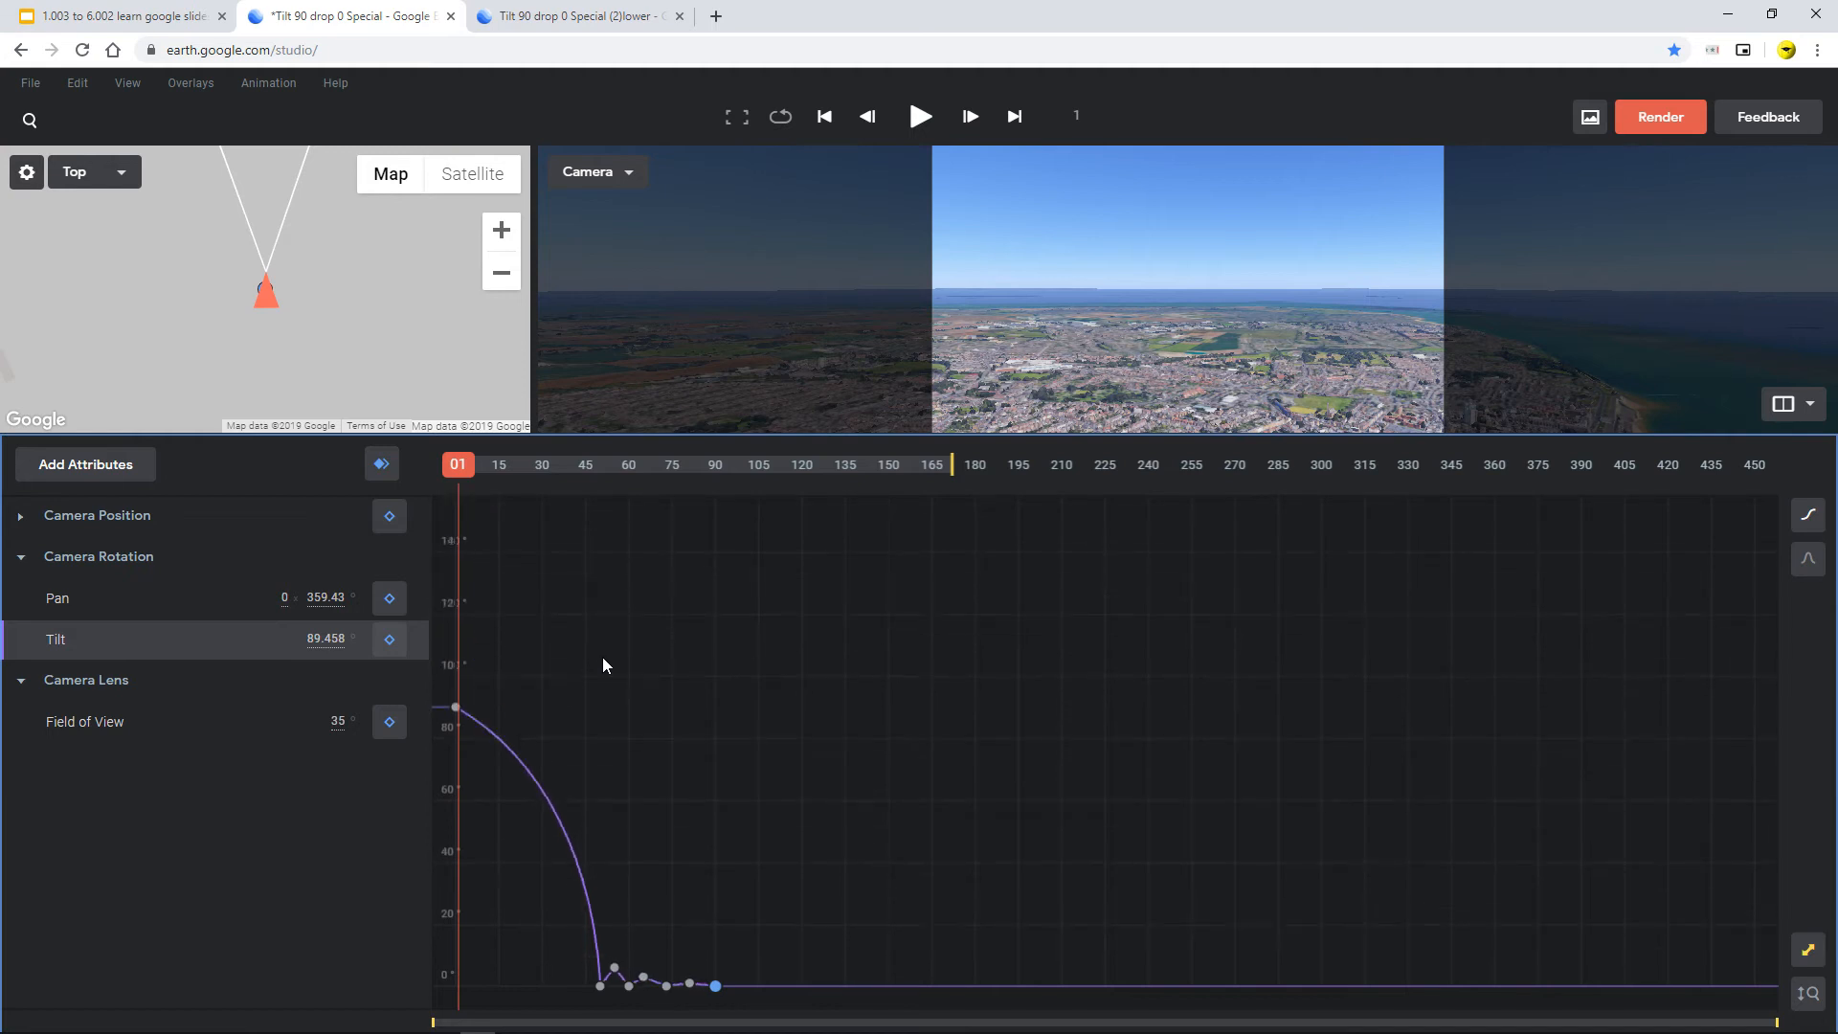
Check the first project's 376 m camera altitude, preview frame 127, then open the lower-altitude project
drag(514, 471, 359, 446)
click(20, 517)
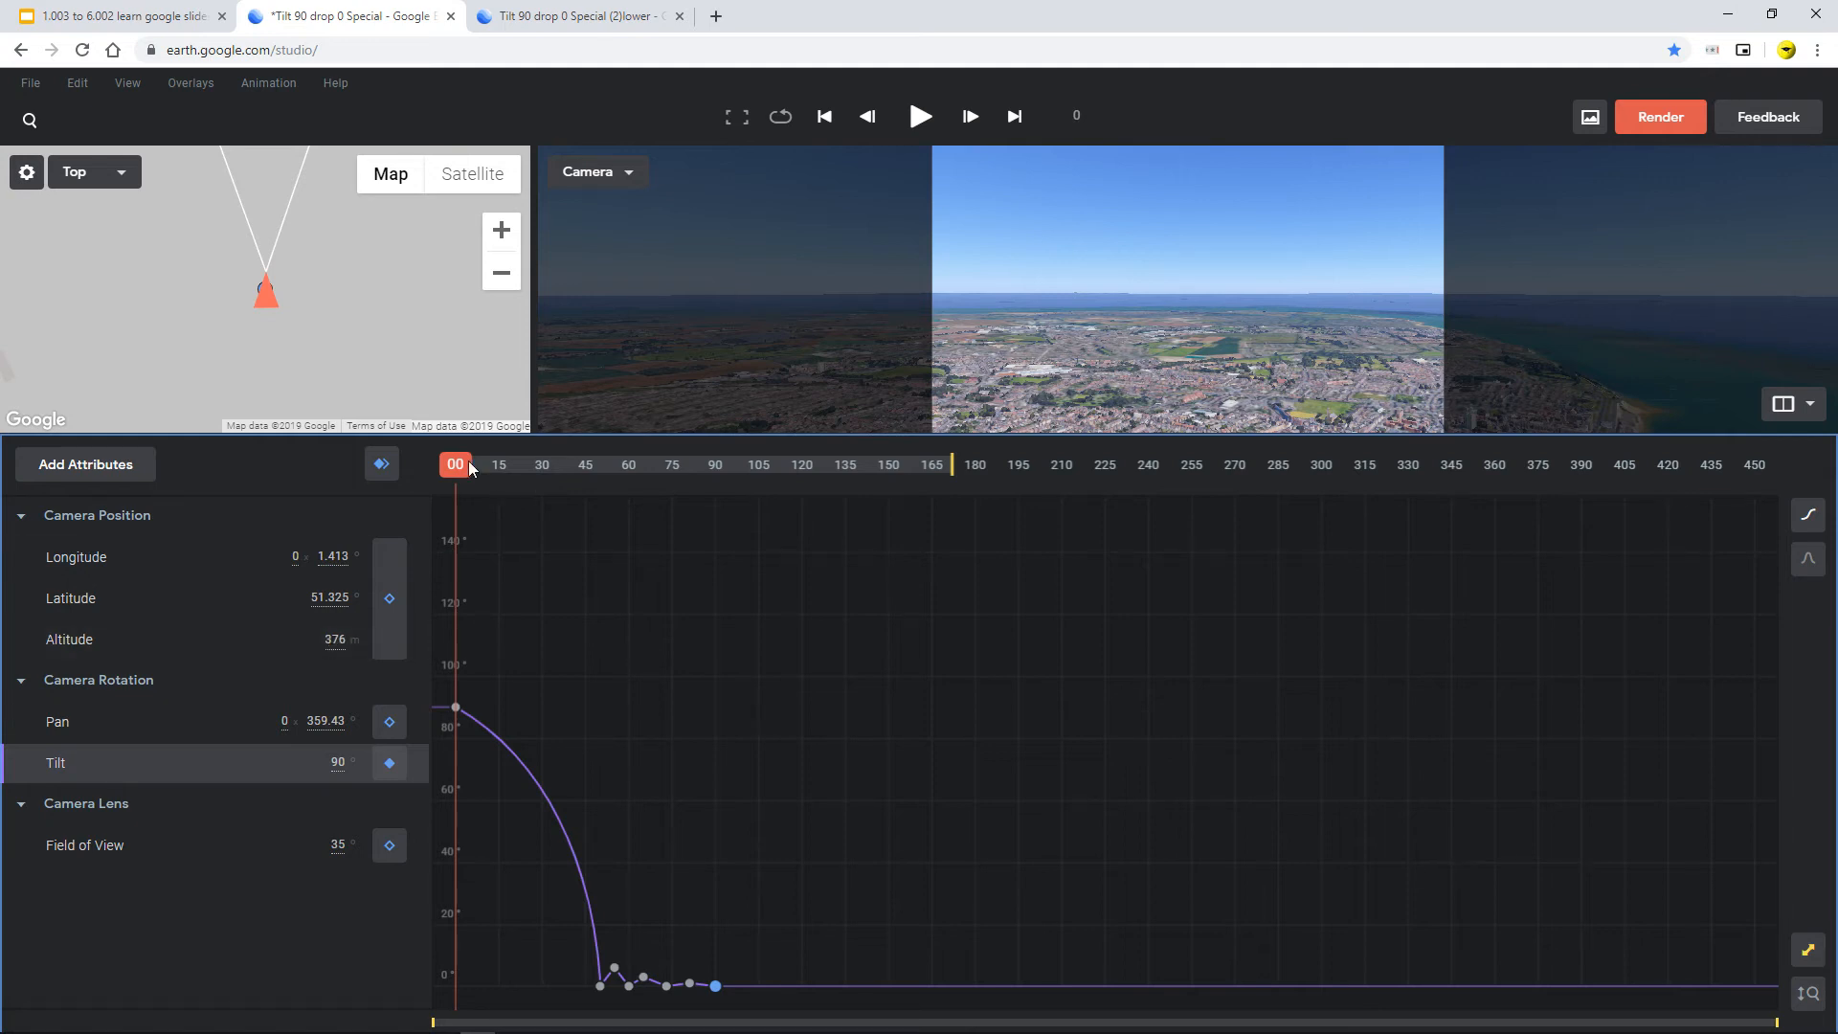
drag(454, 466, 823, 539)
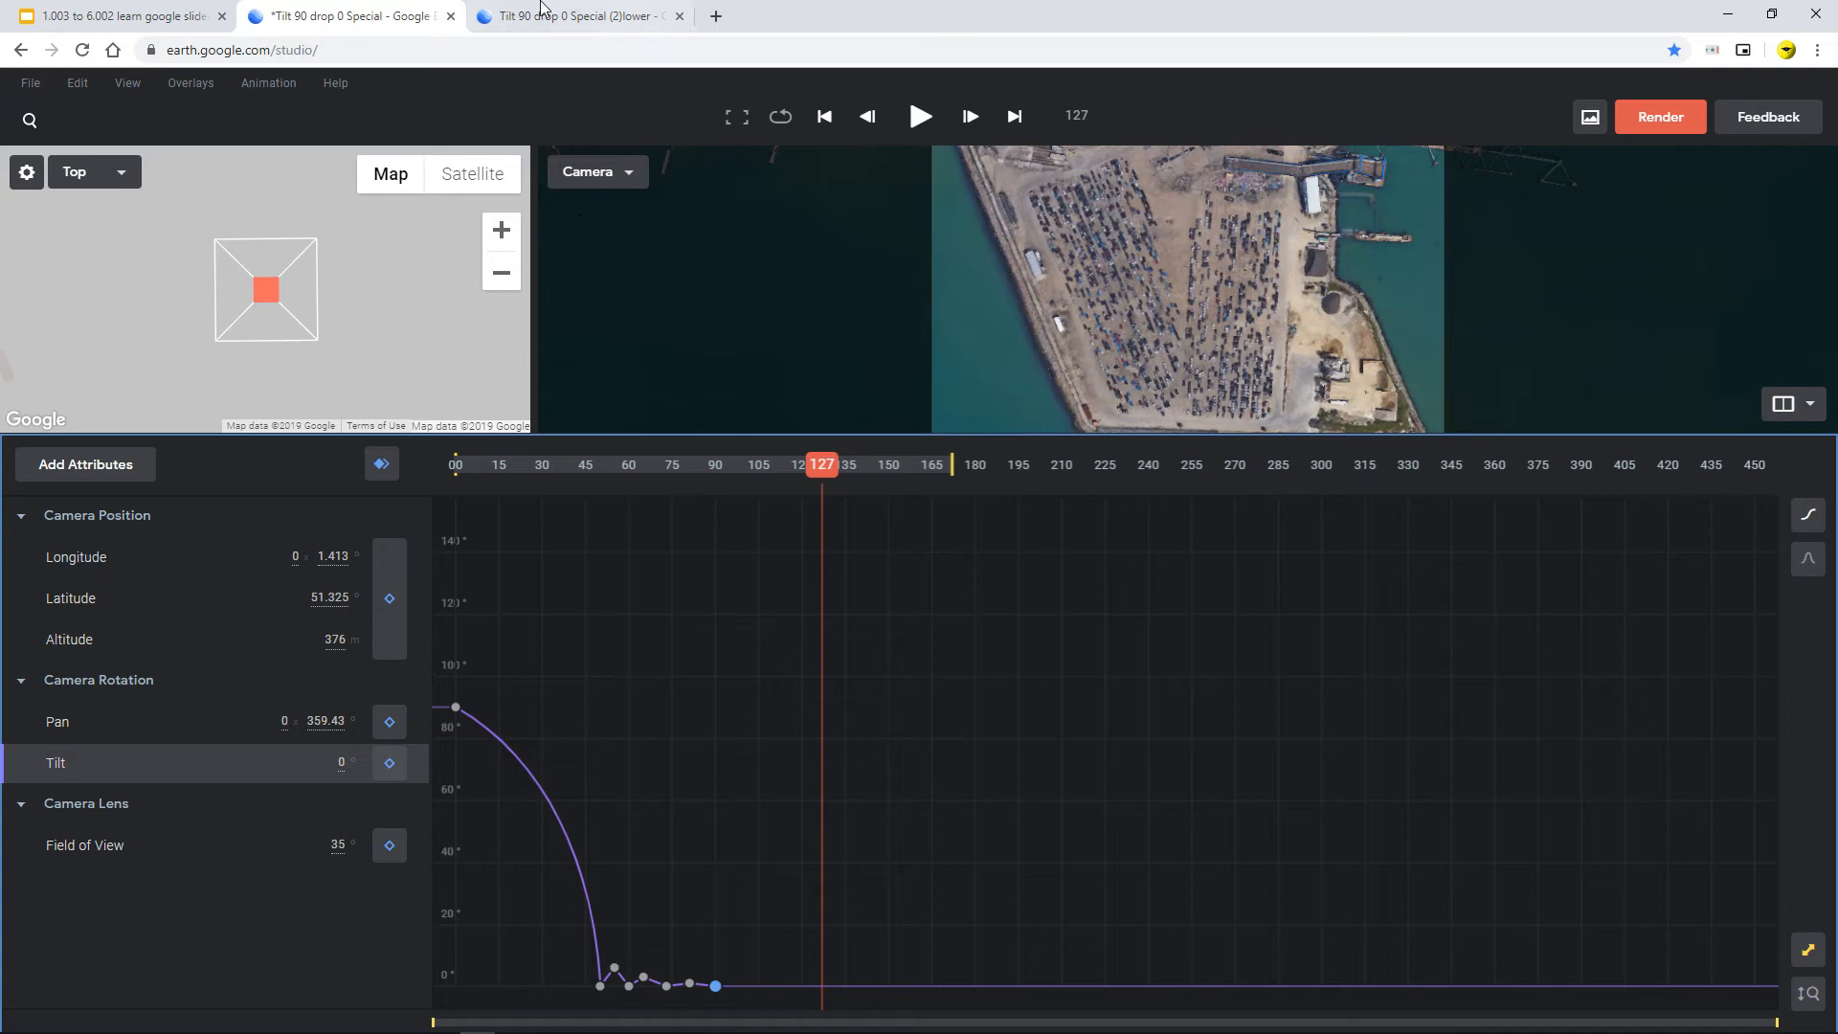
click(586, 14)
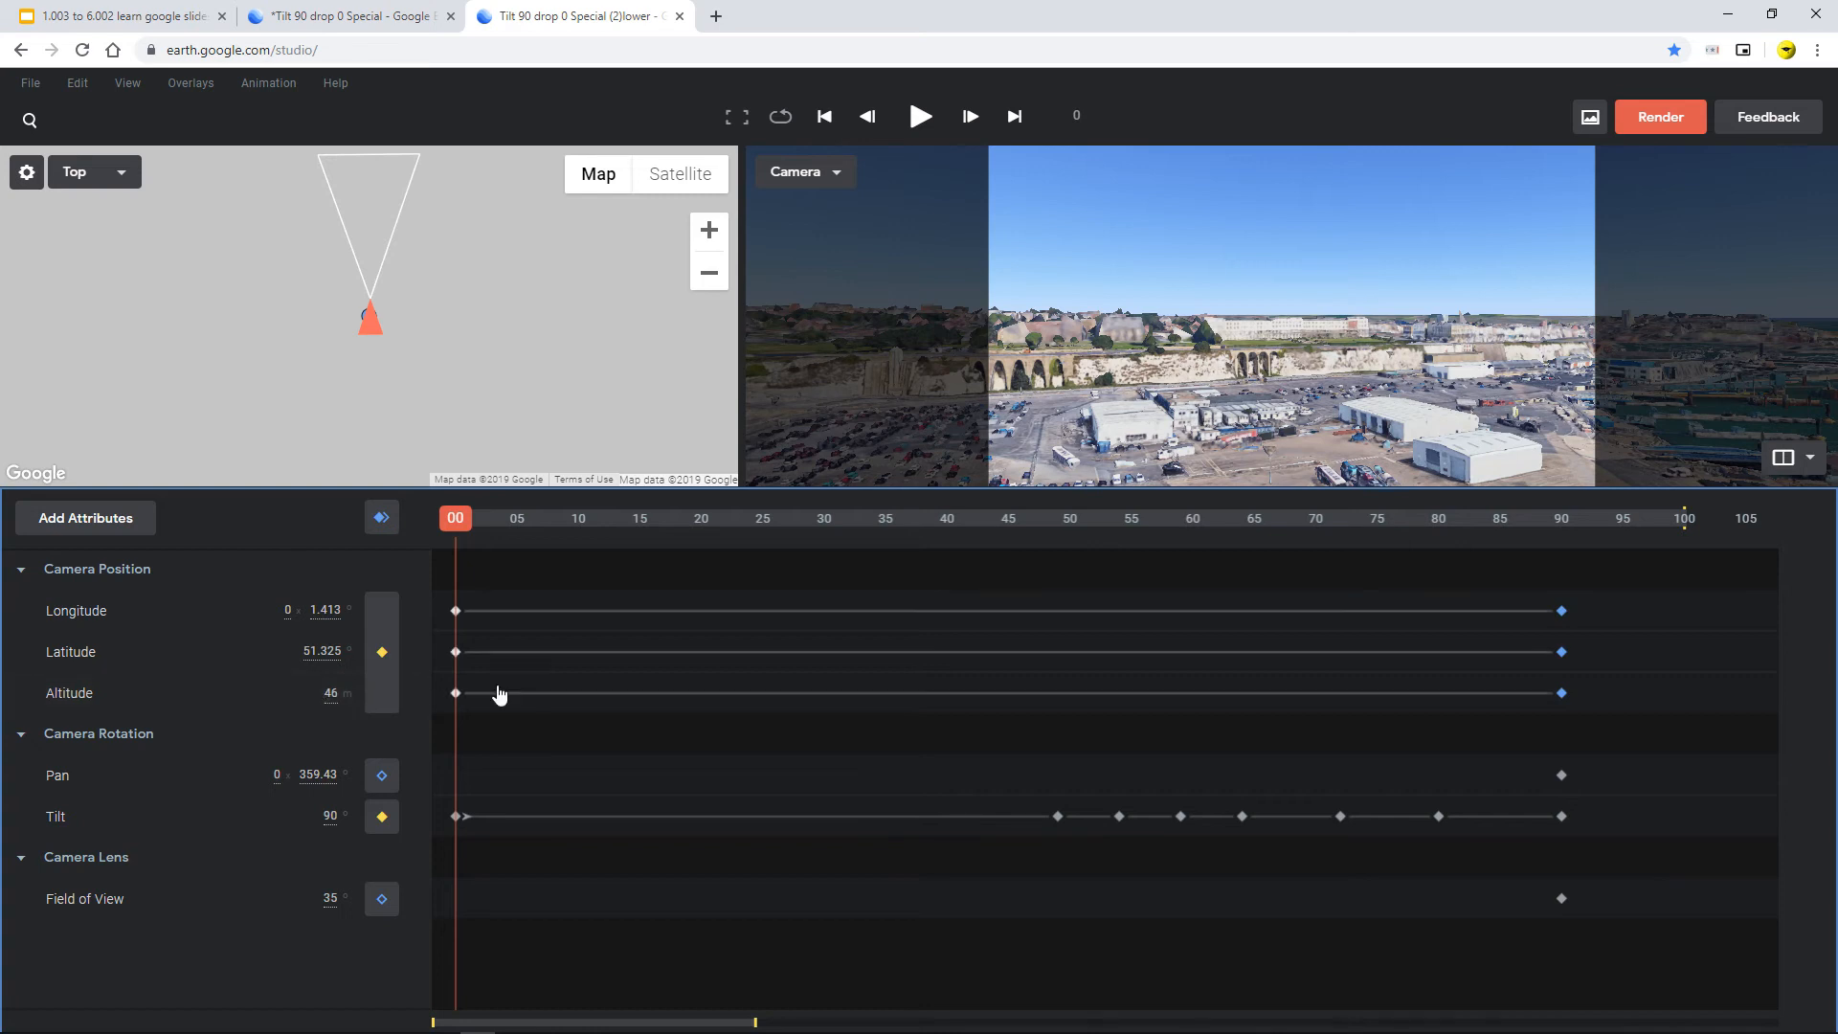
Preview the tilt drop and set the altitude at frame 90 to 46 m
drag(454, 518, 361, 644)
drag(463, 528, 300, 670)
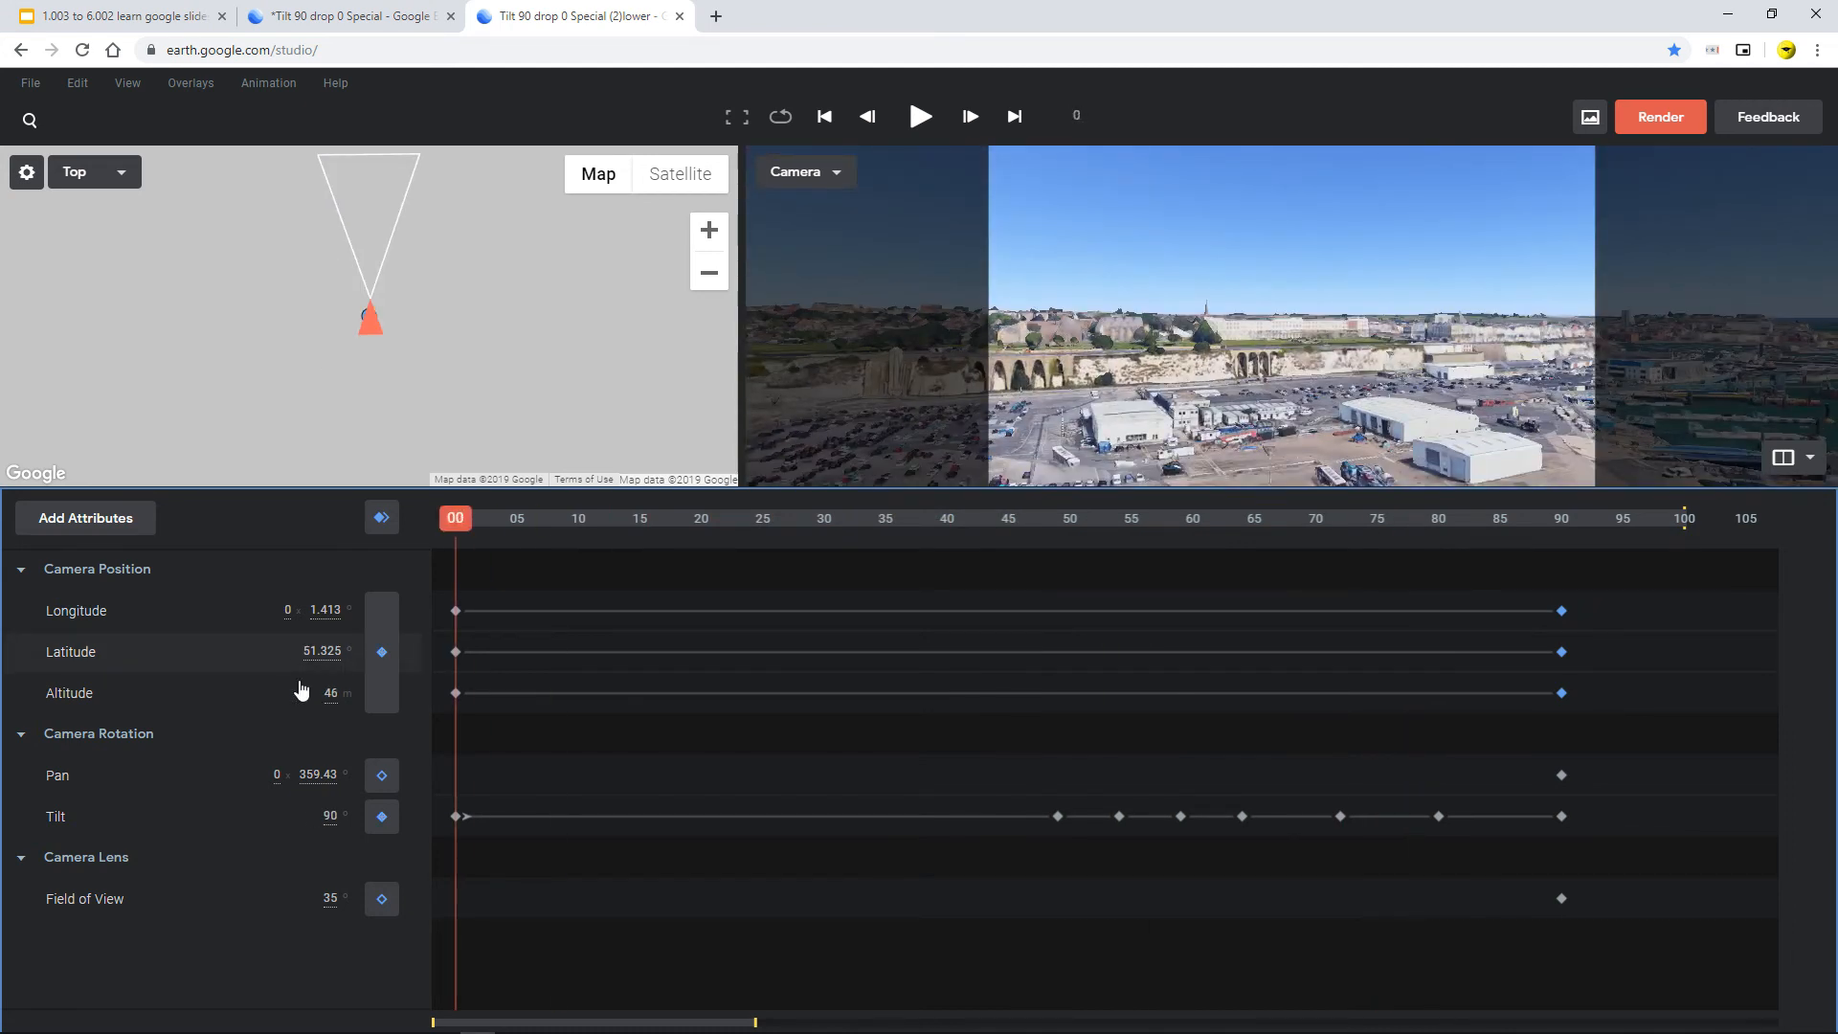
drag(458, 529, 1579, 618)
key(Left)
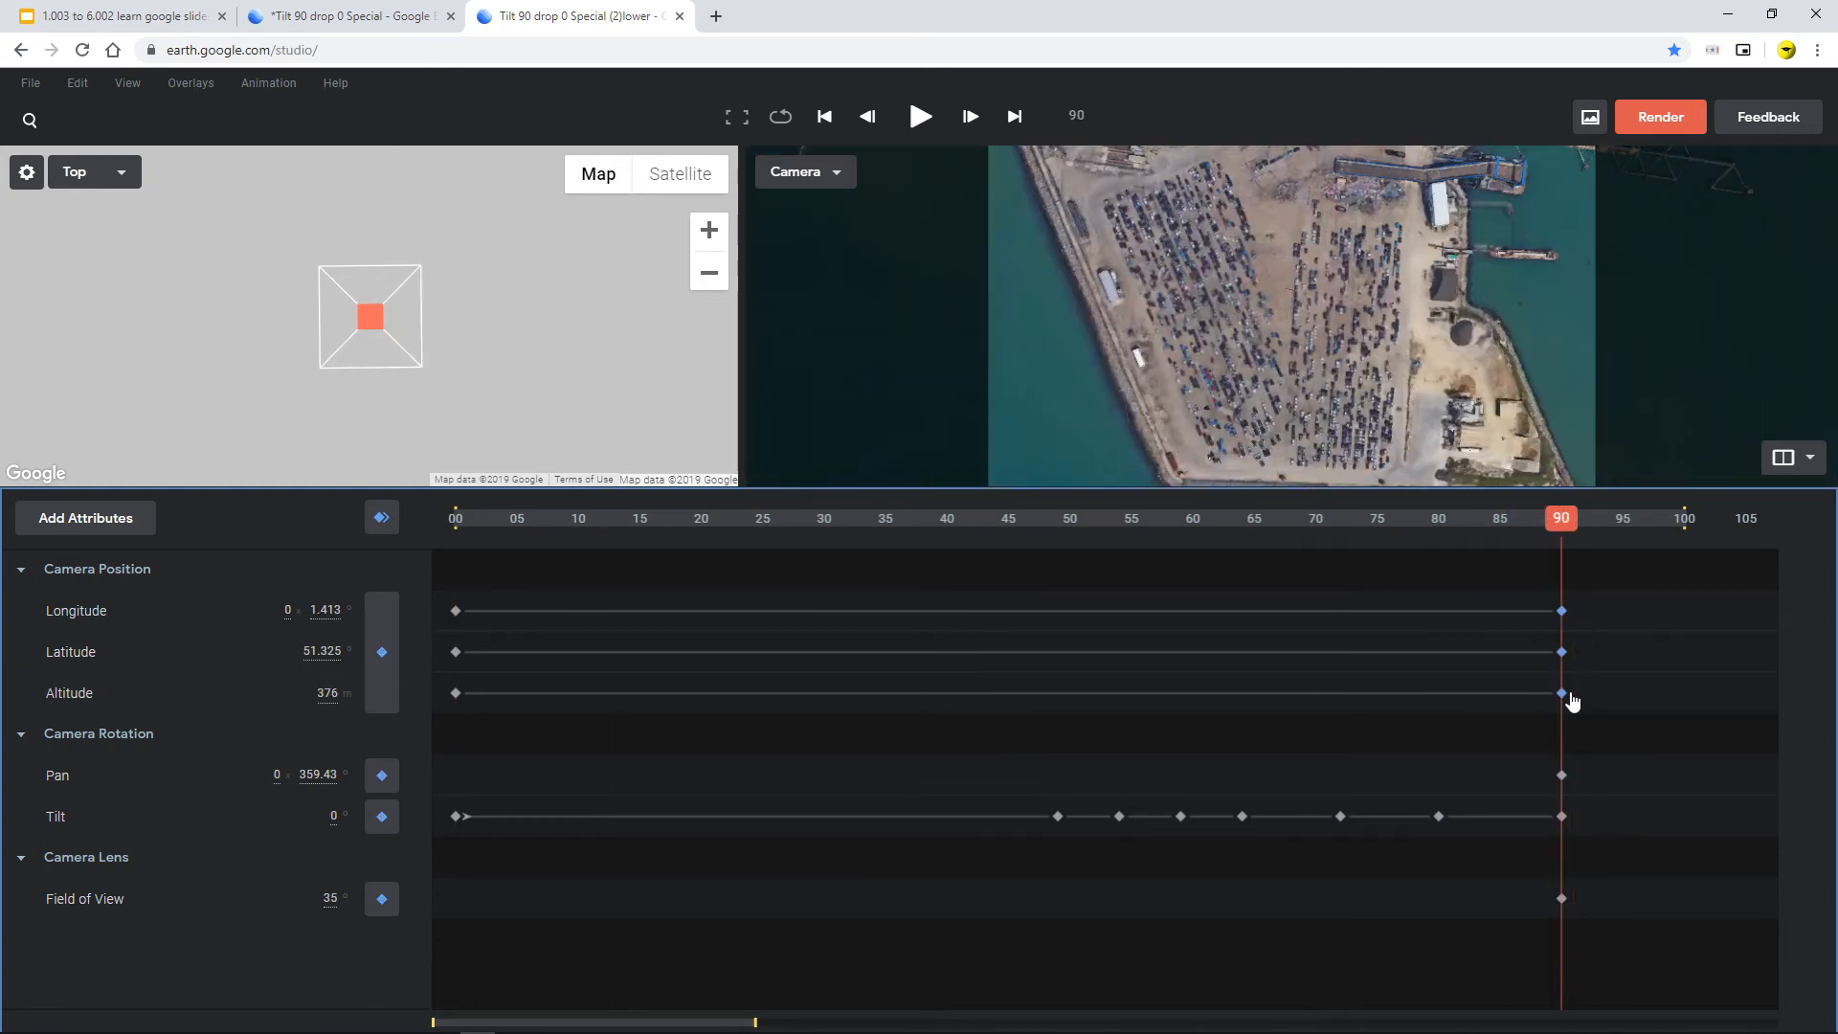
click(323, 695)
key(BackSpace)
text(46)
key(Return)
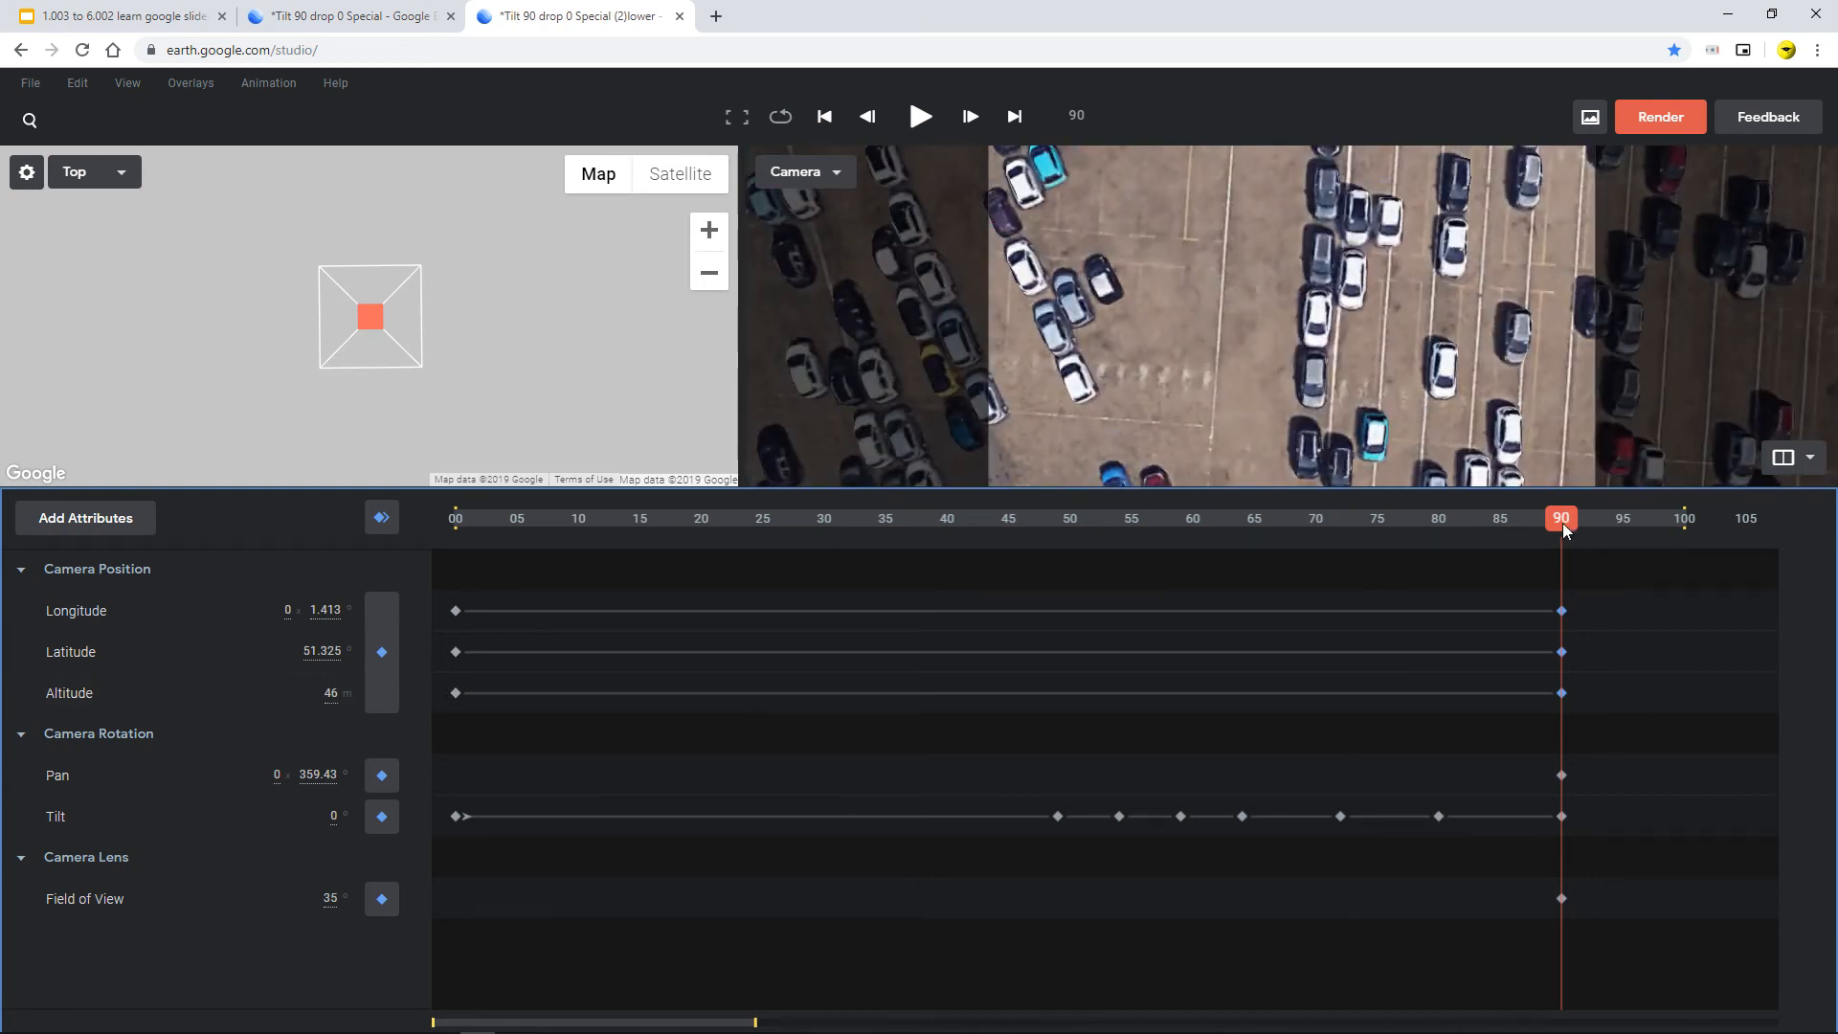
Inspect the Altitude, Field of View and Tilt curves of the lower project
drag(1565, 532, 318, 565)
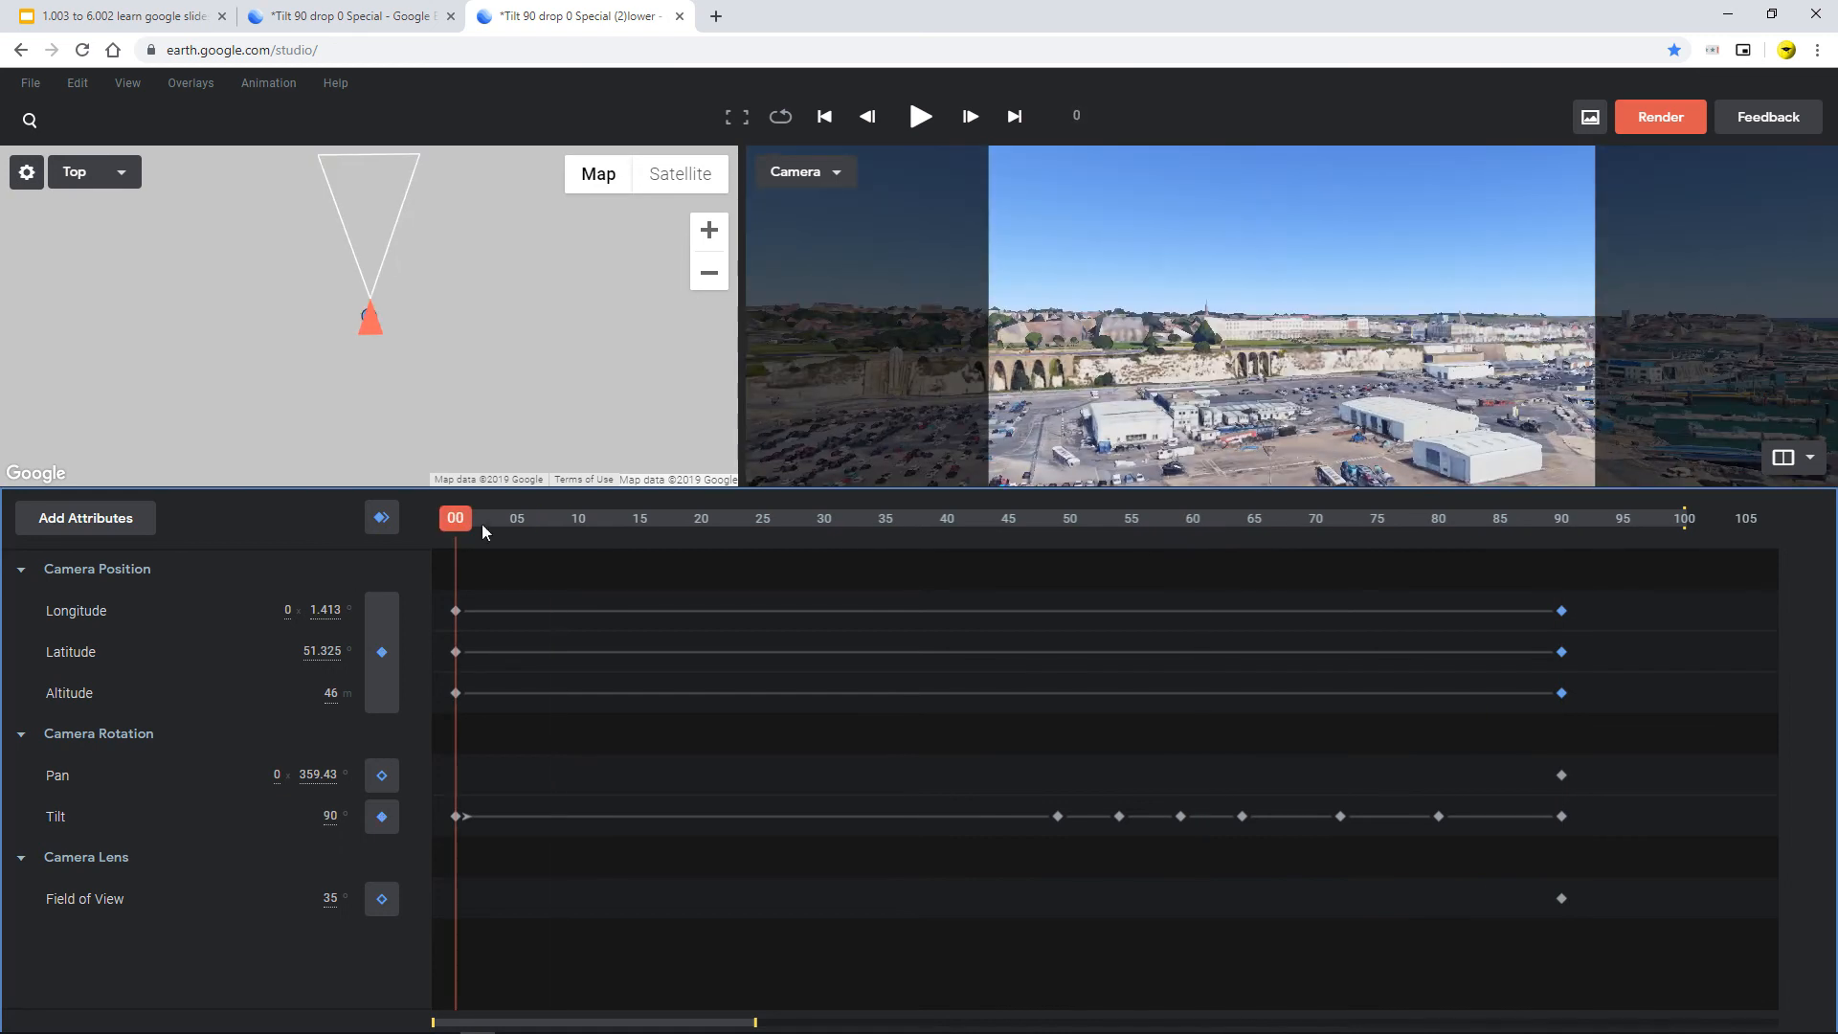
drag(460, 527, 1500, 668)
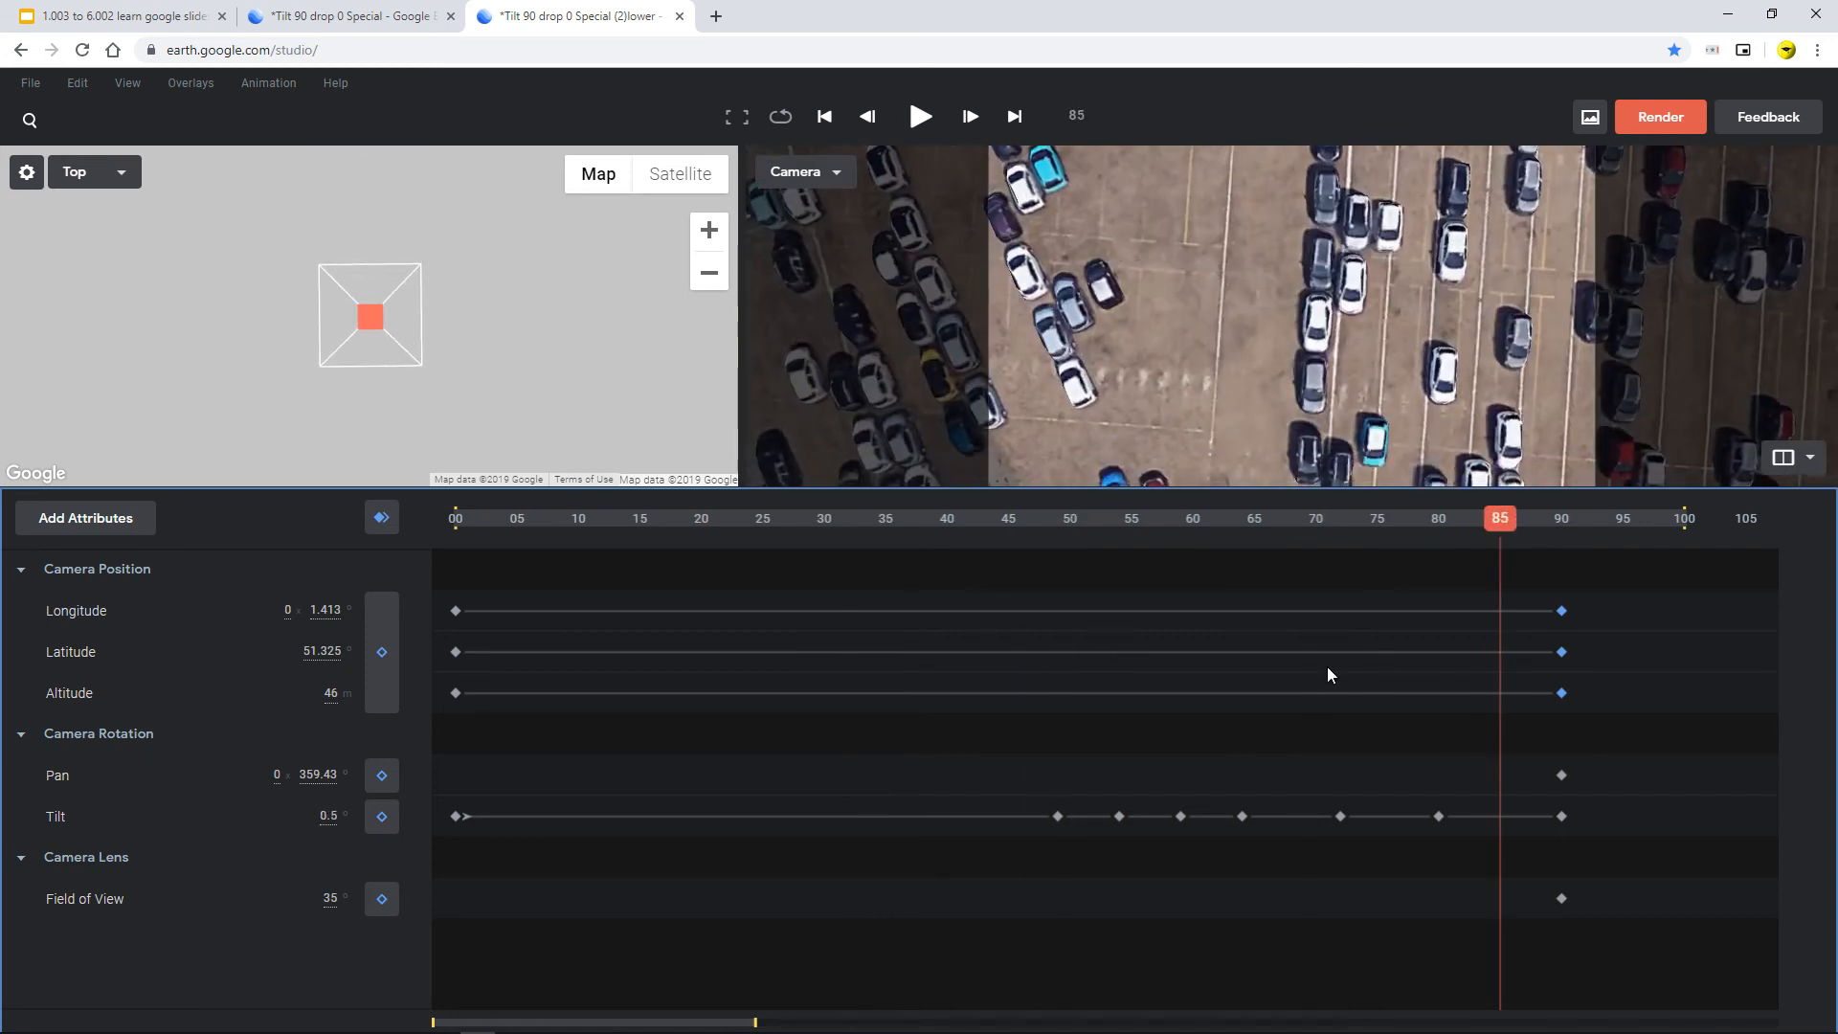
click(290, 701)
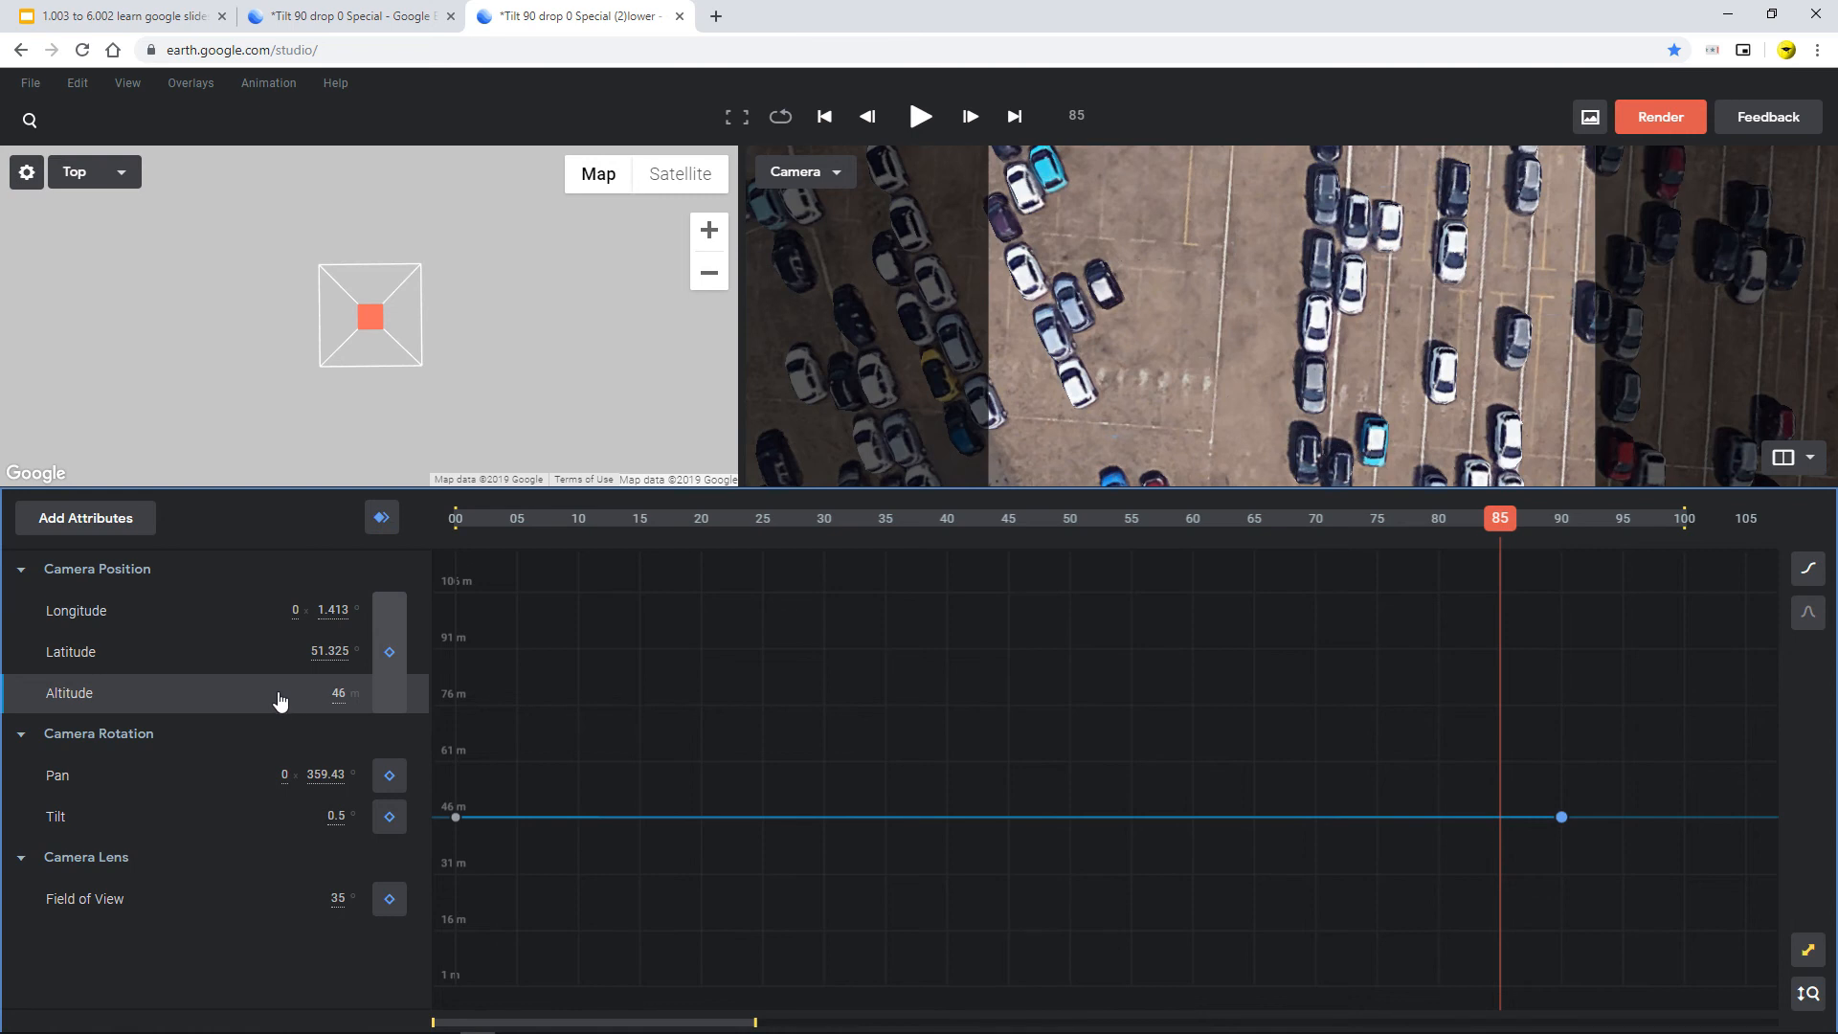
click(289, 900)
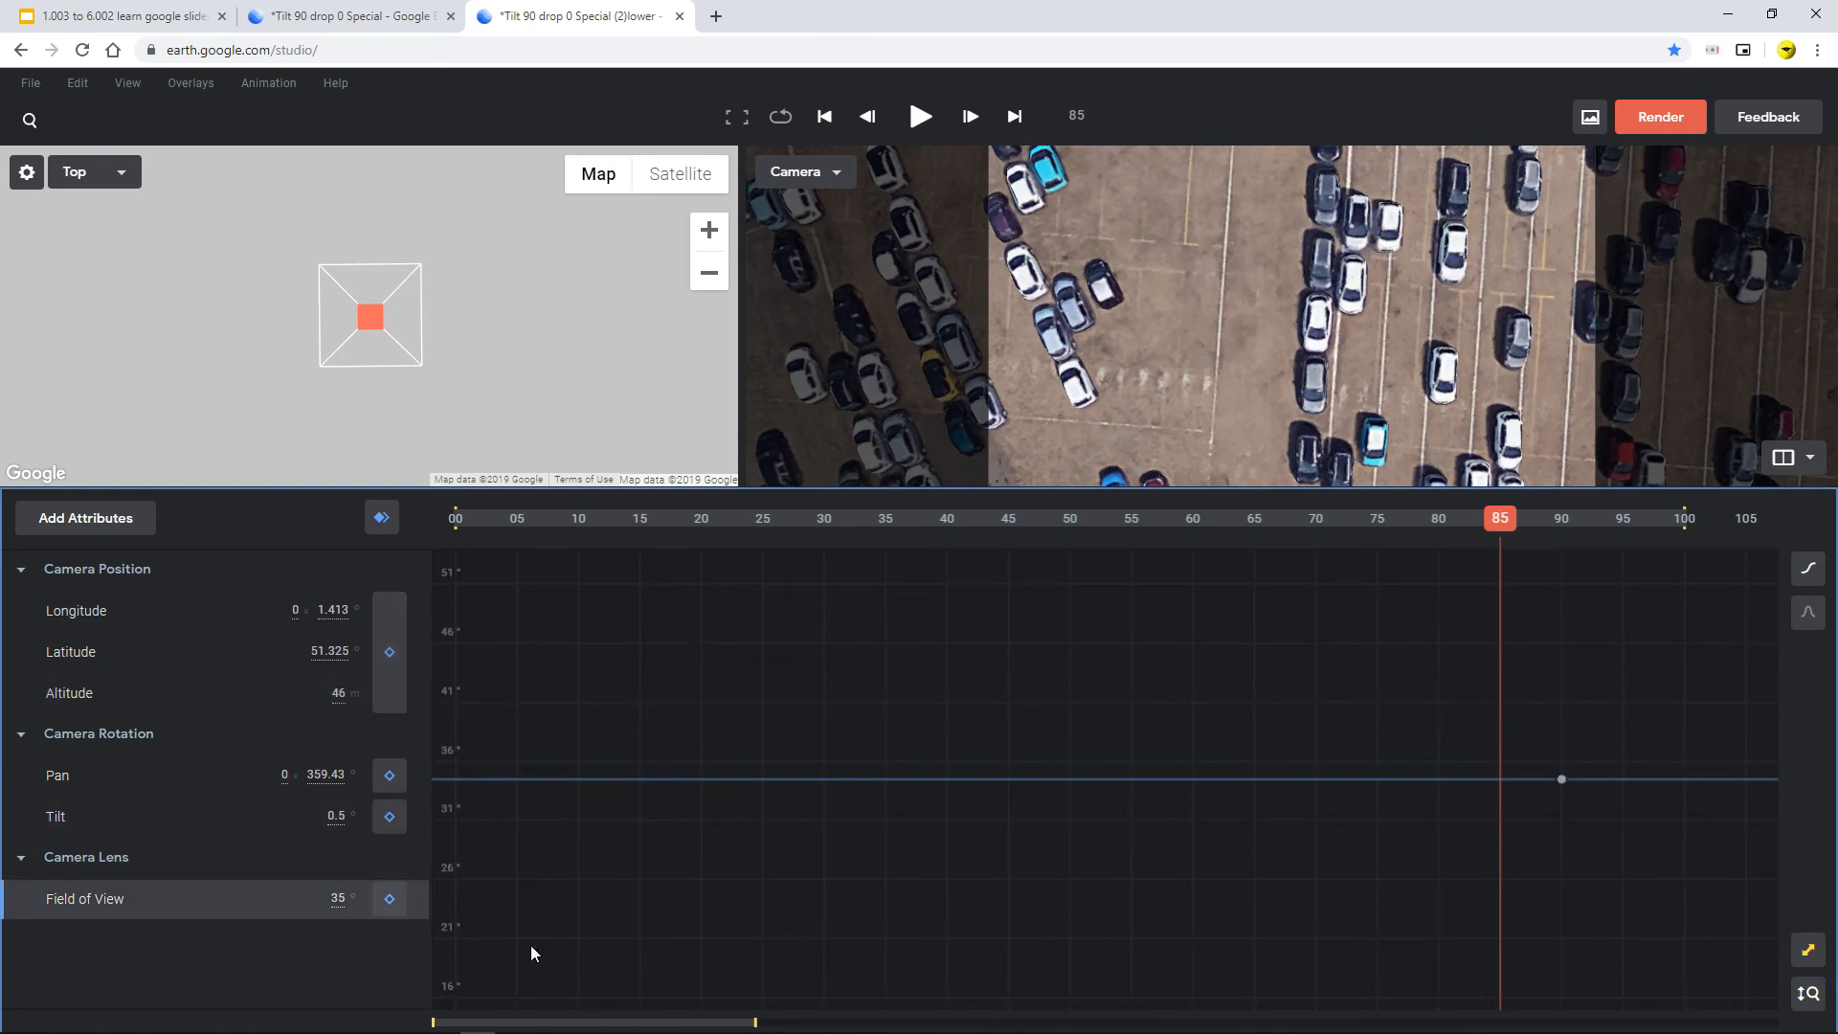
drag(755, 1021, 1328, 979)
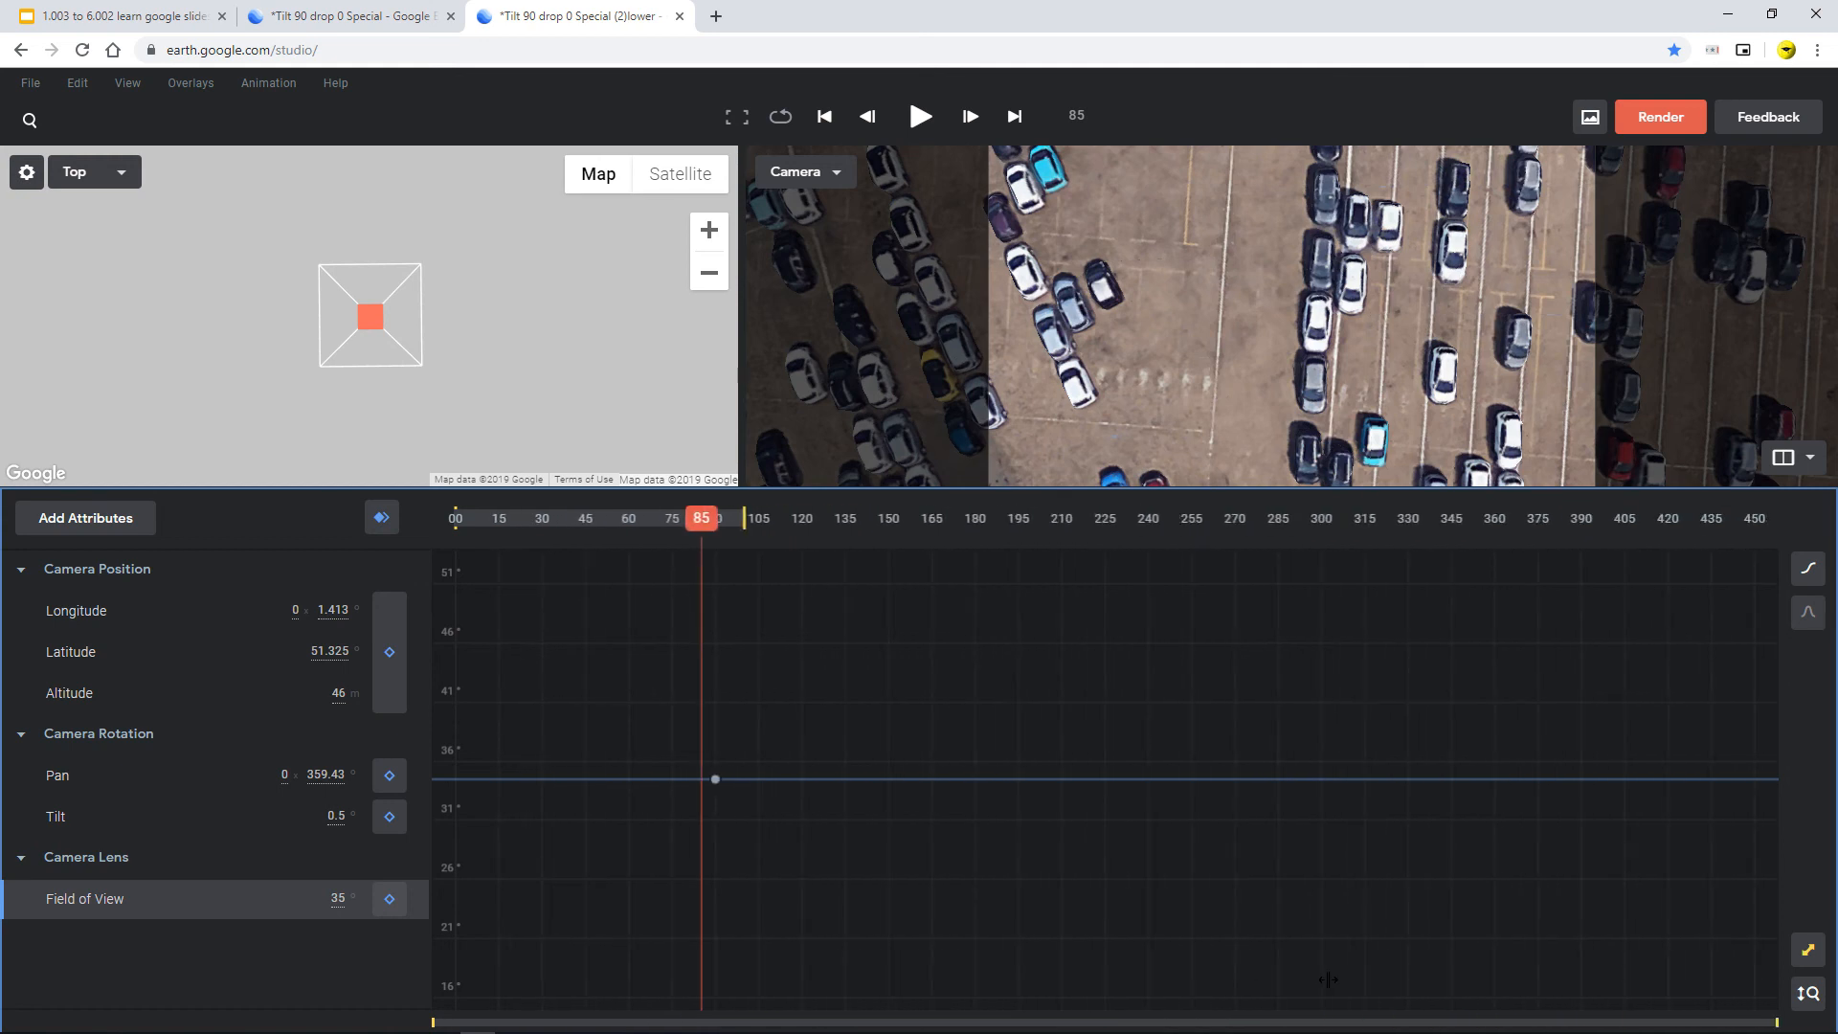
click(196, 911)
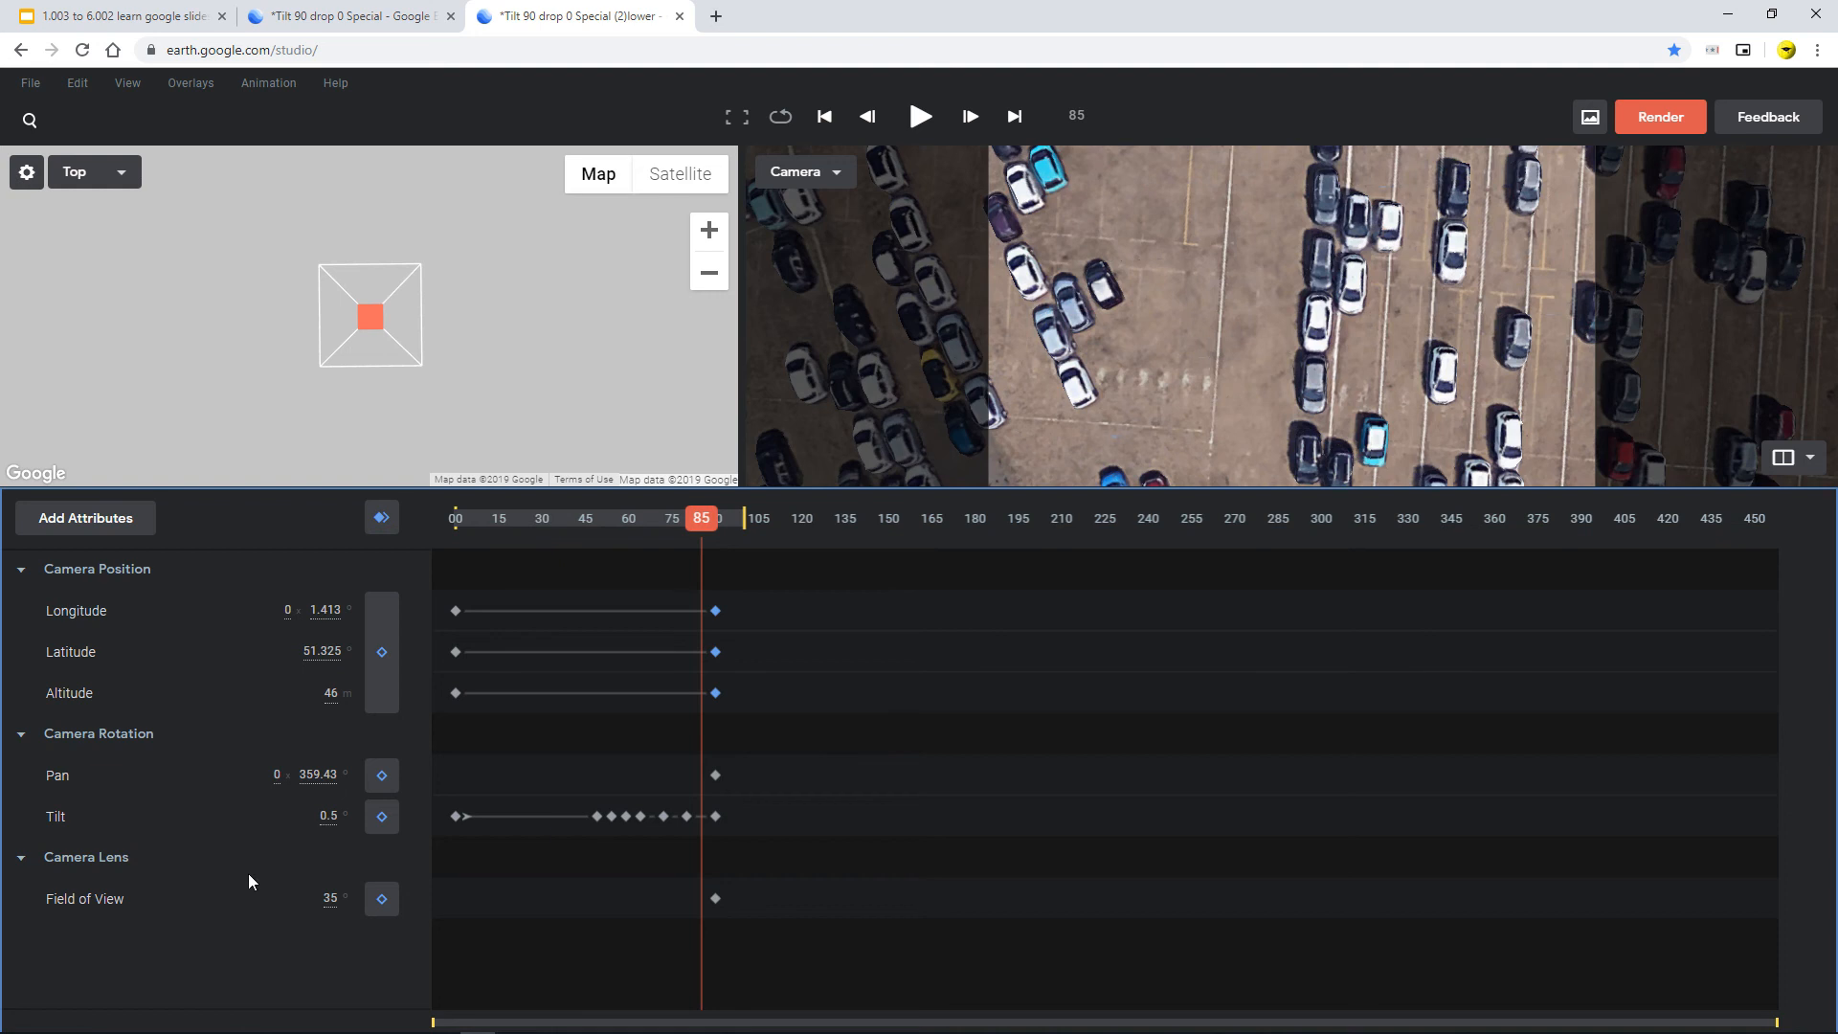
click(226, 817)
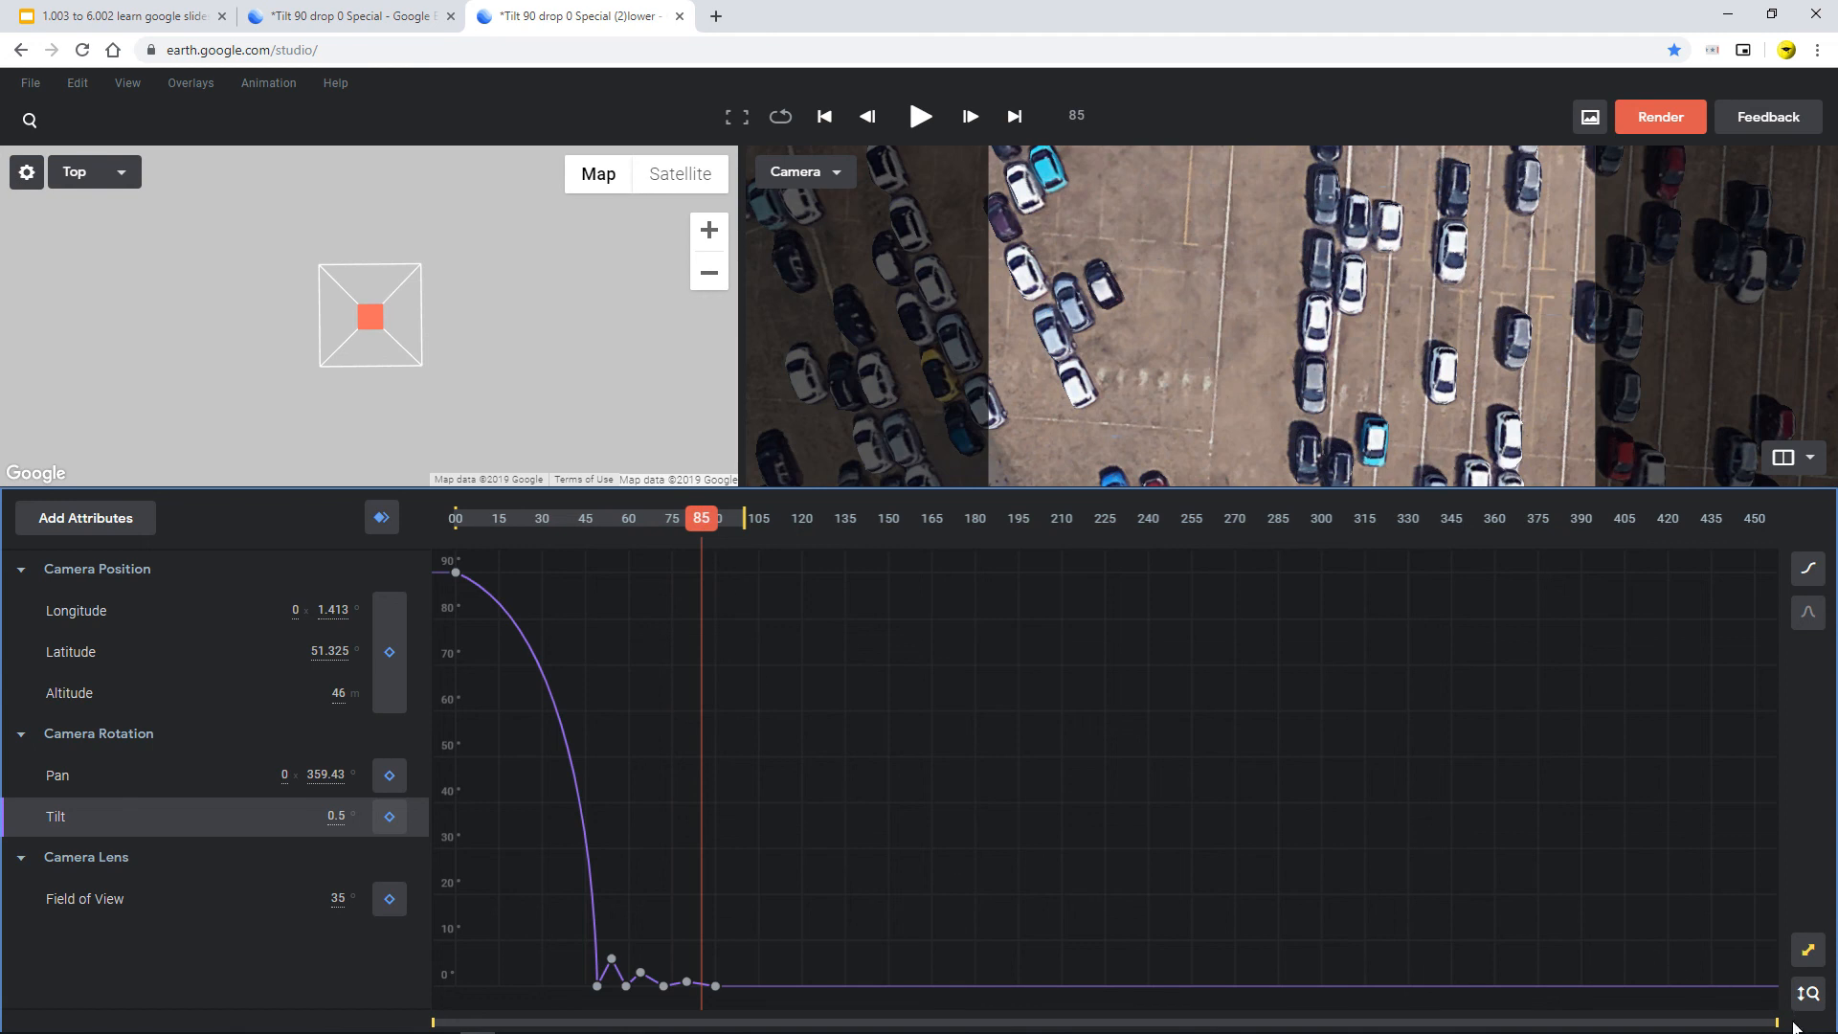
Zoom in on the tilt curve, play the lower-altitude drop, and switch to the slide deck
drag(1780, 1021, 1657, 1010)
drag(1272, 1029, 1024, 1013)
drag(1035, 518, 314, 519)
key(space)
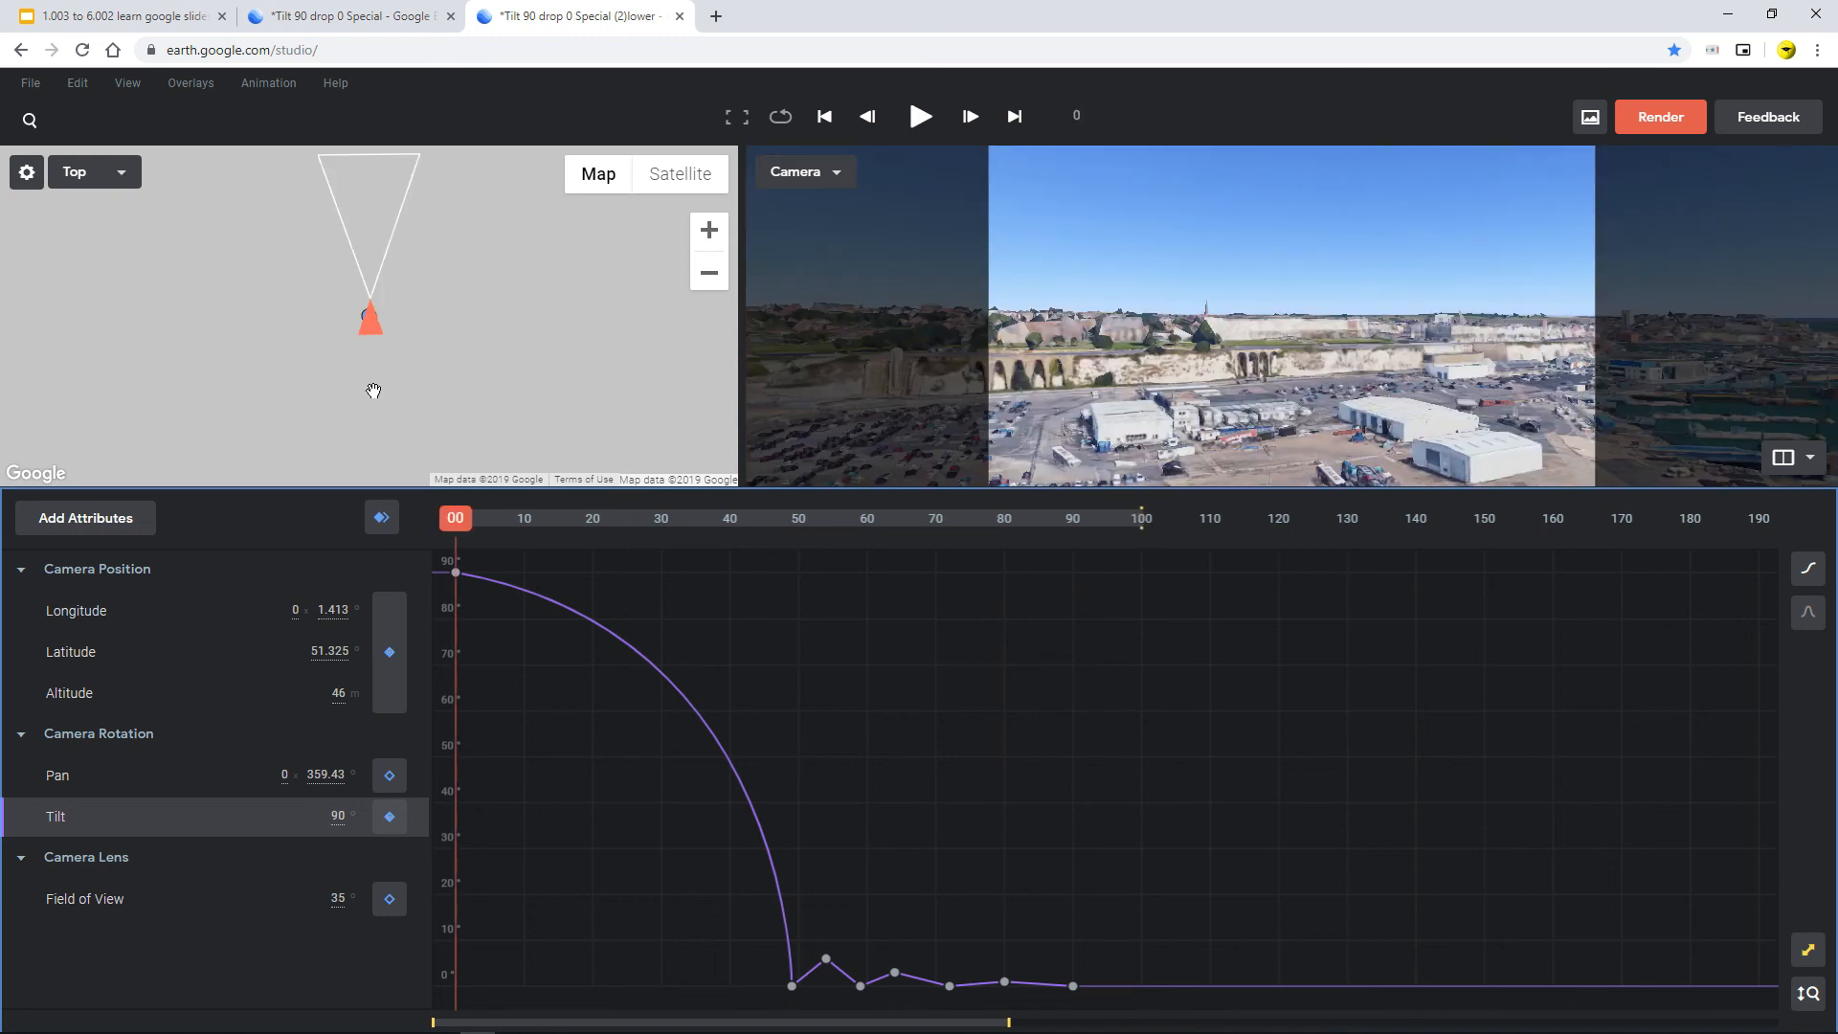
click(182, 16)
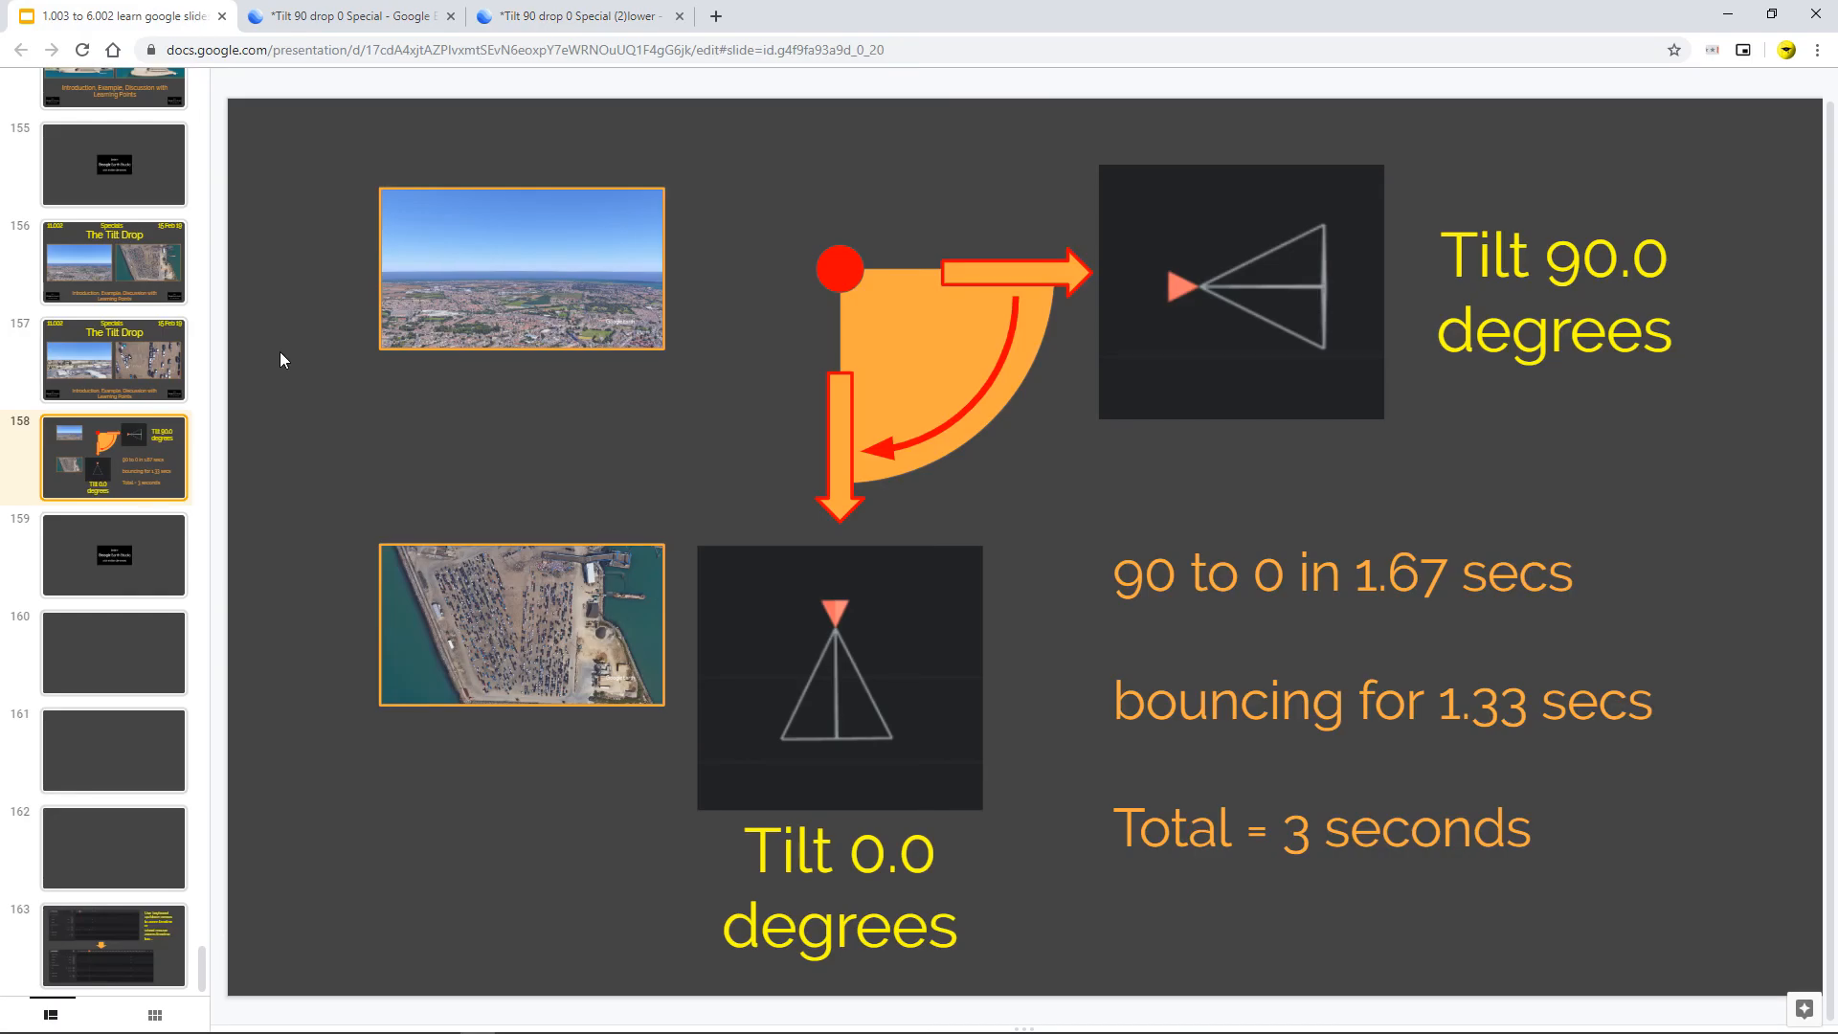
click(128, 264)
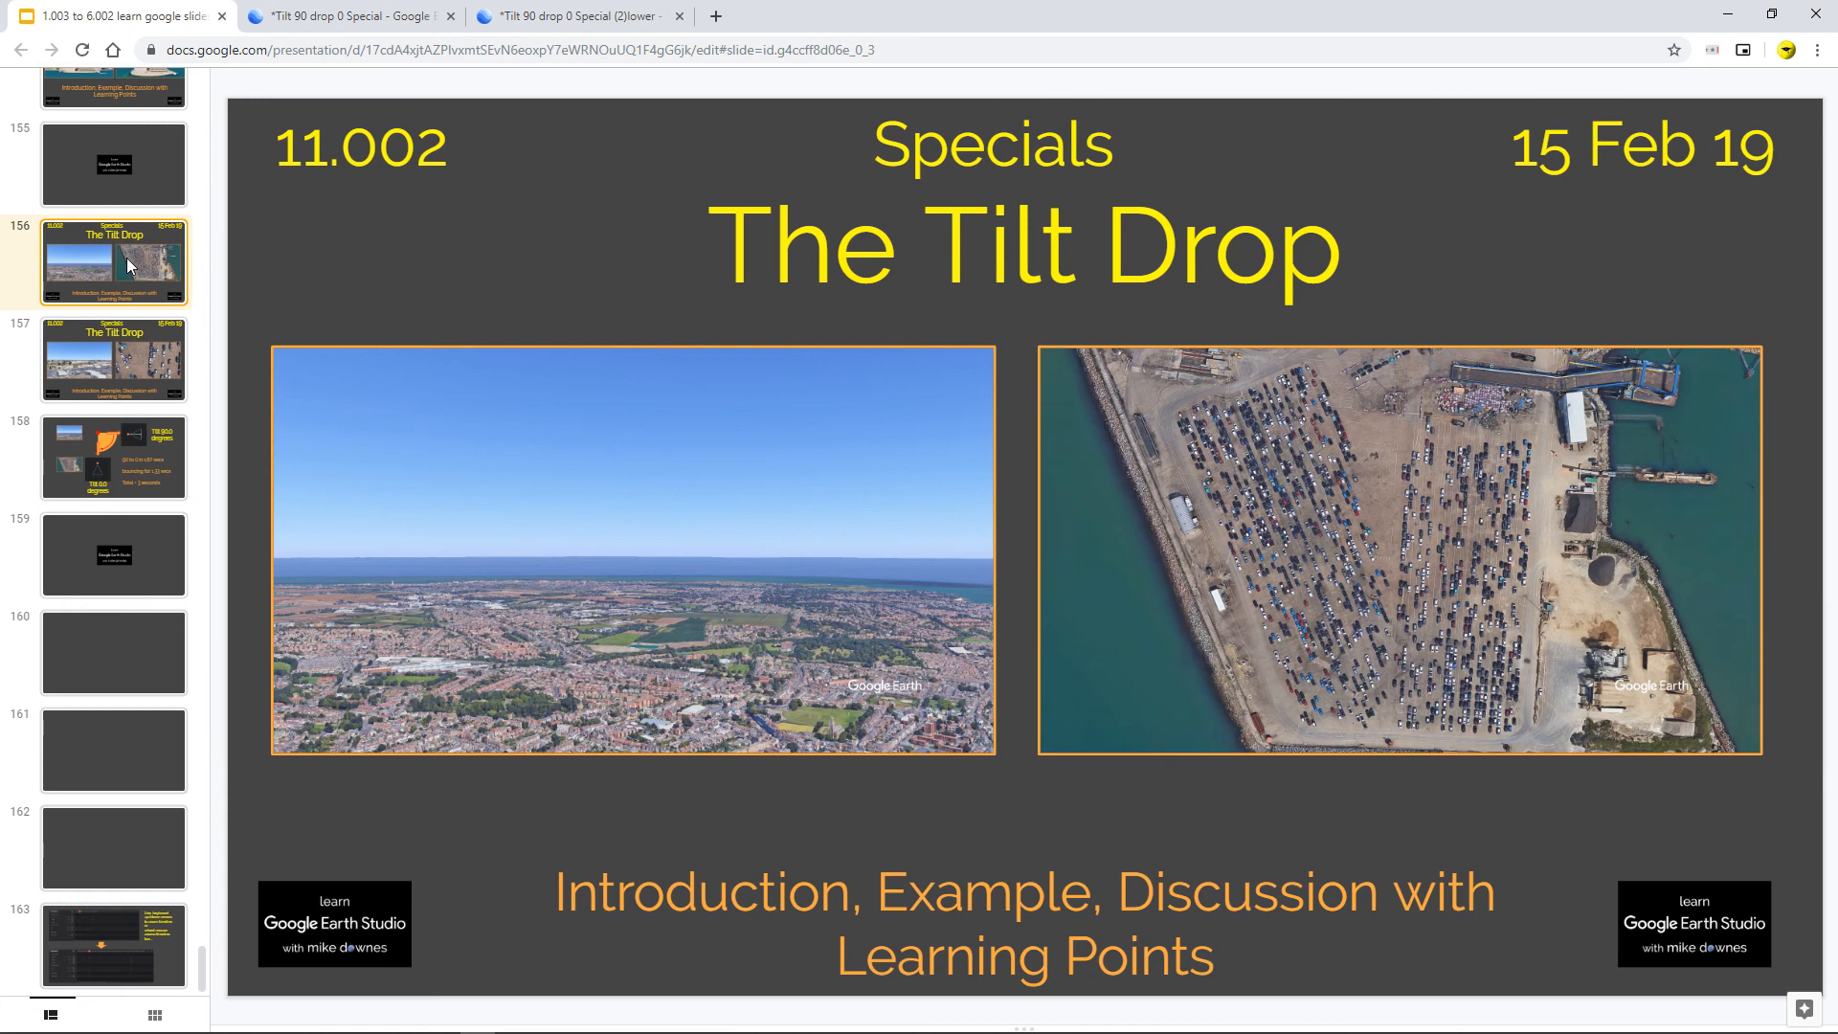
click(107, 343)
click(134, 456)
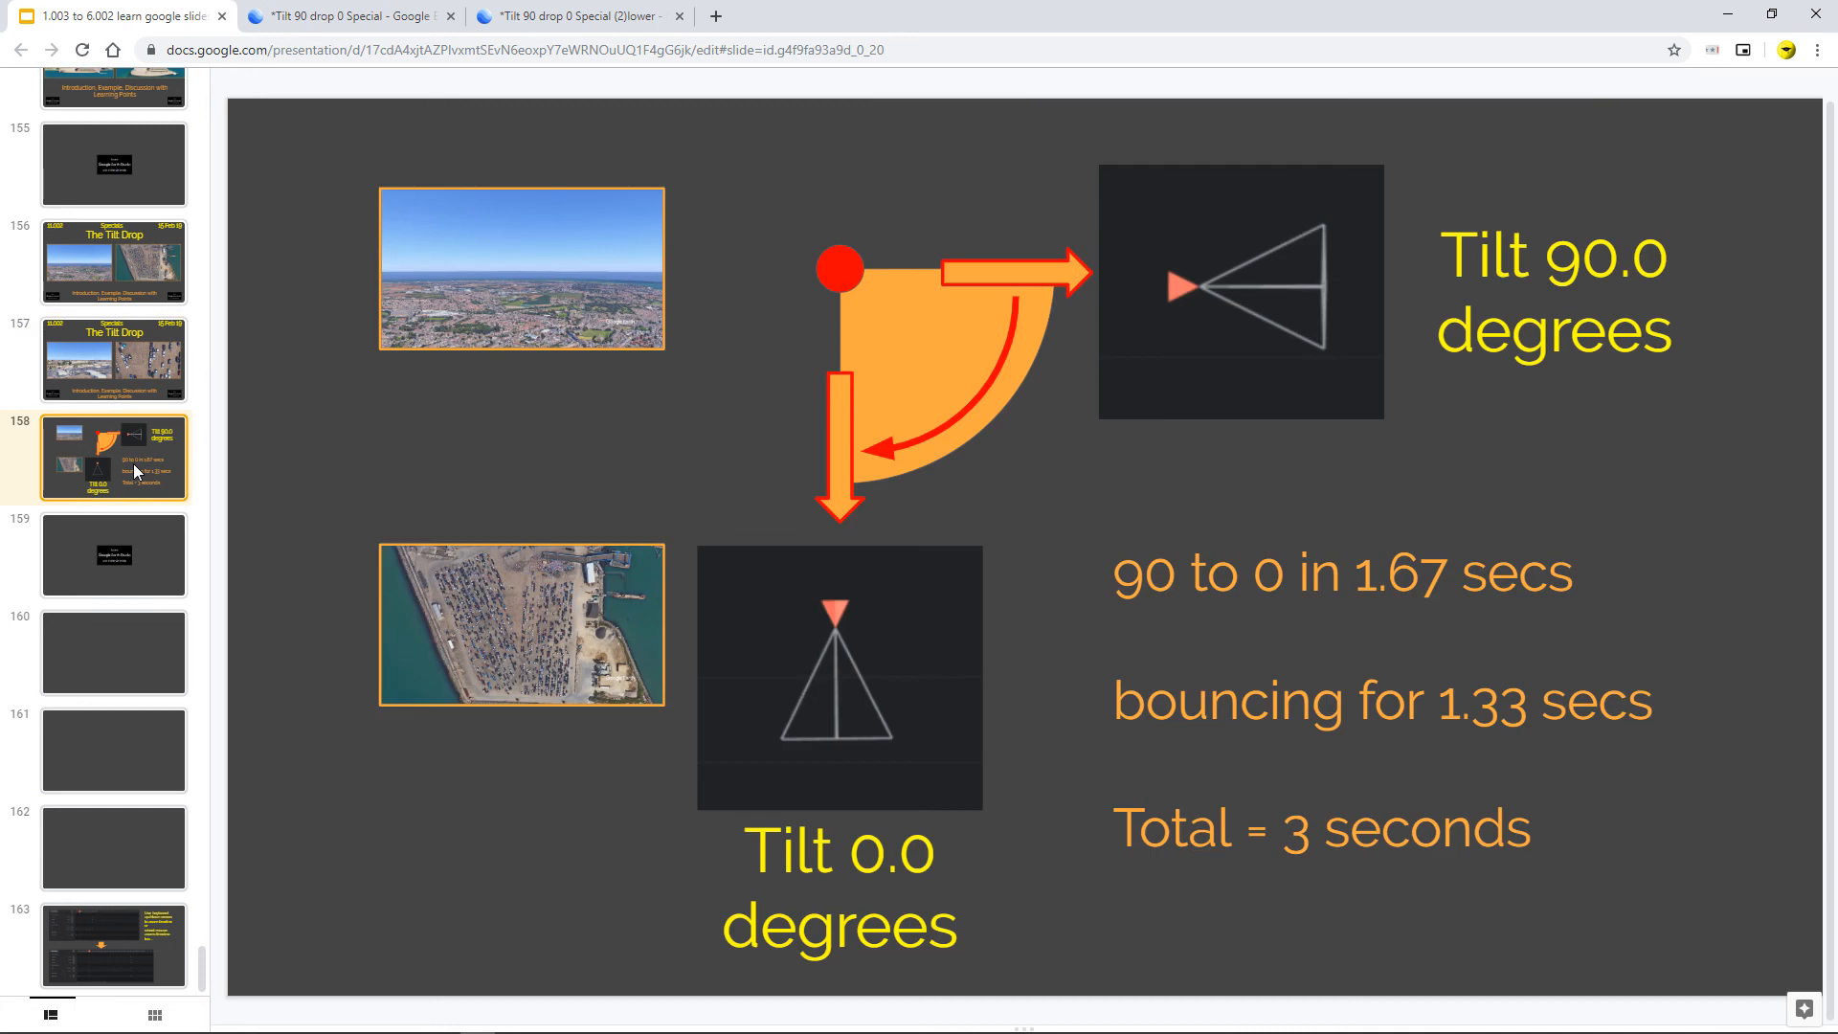